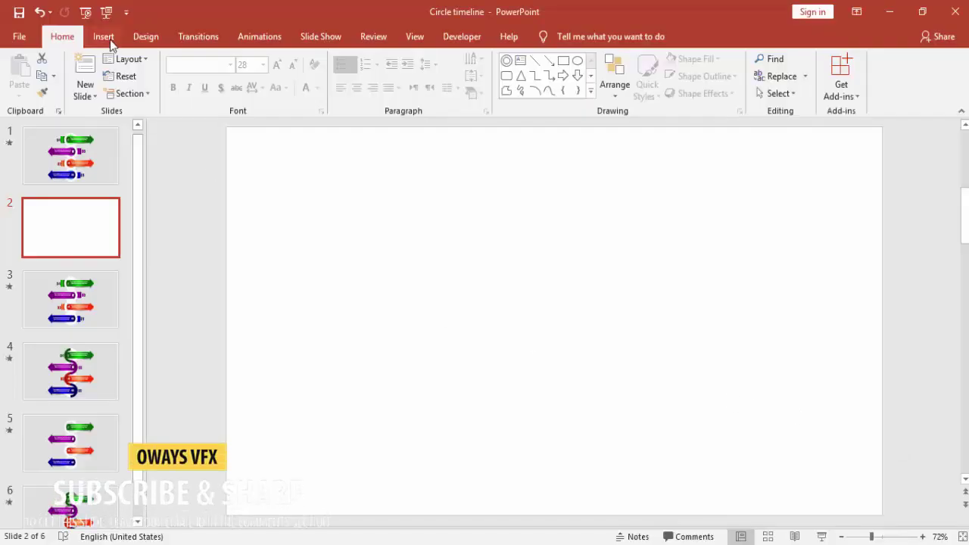
Step: Place a default-size Circle: Hollow shape on the blank slide
click(104, 37)
click(259, 84)
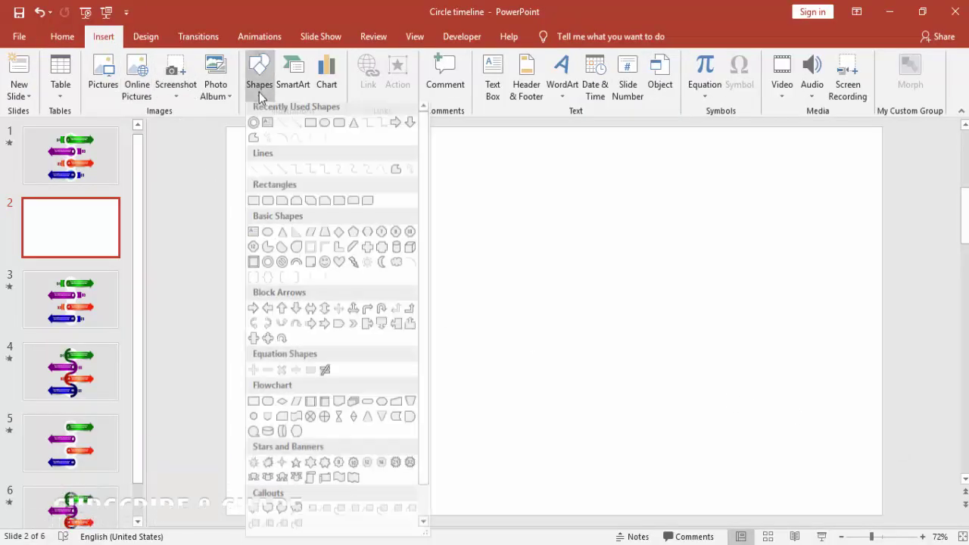
click(267, 268)
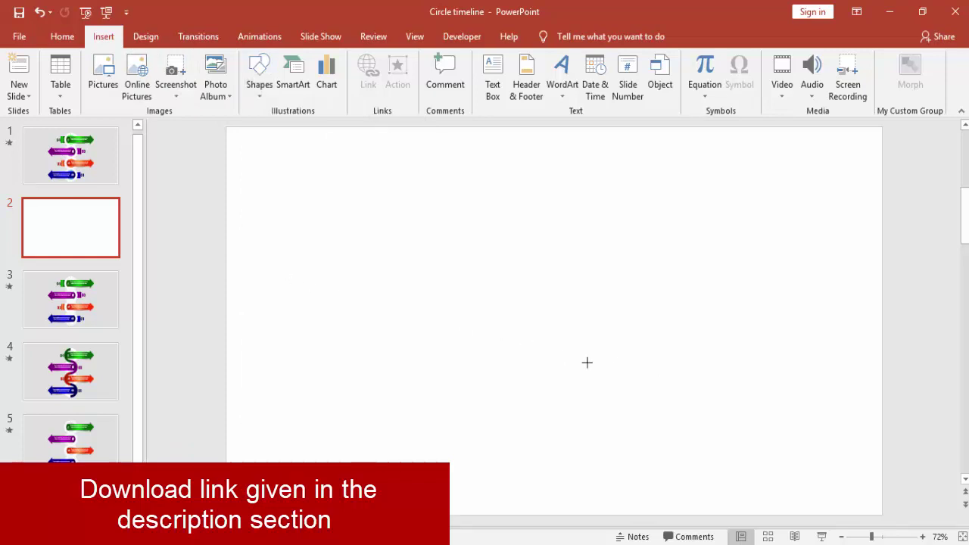
click(586, 361)
Step: Size the ring 1.88" by 1.88", widen its hole, and move it lower-middle
click(825, 64)
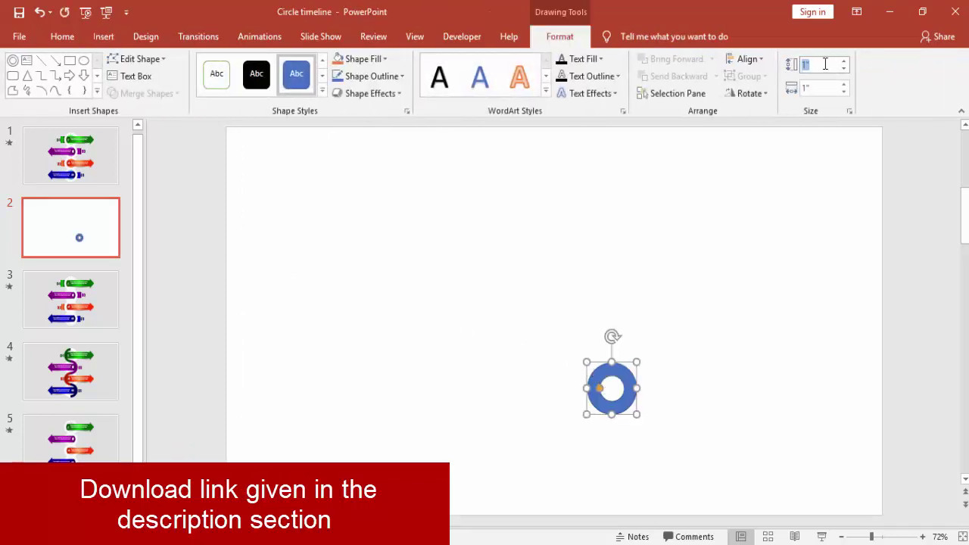
text(1.88)
click(817, 90)
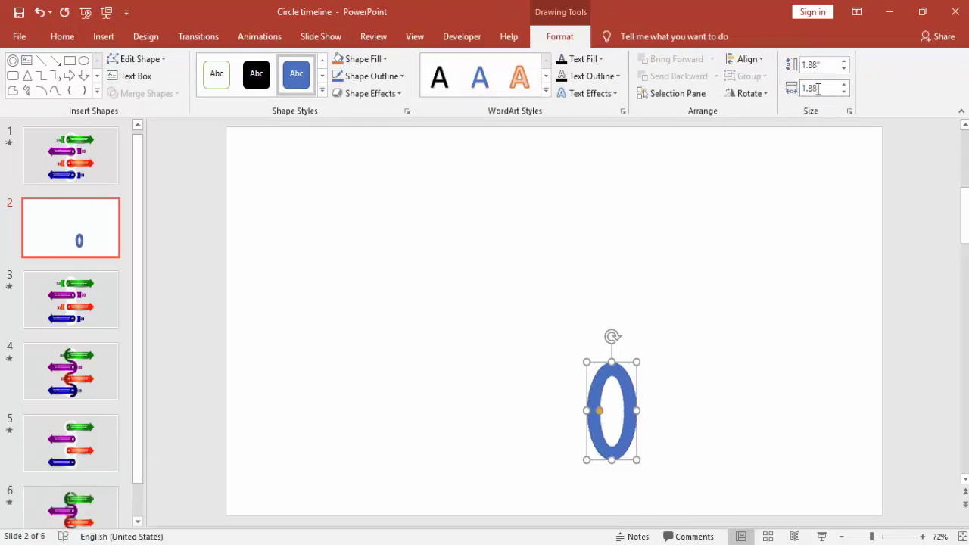
key(Return)
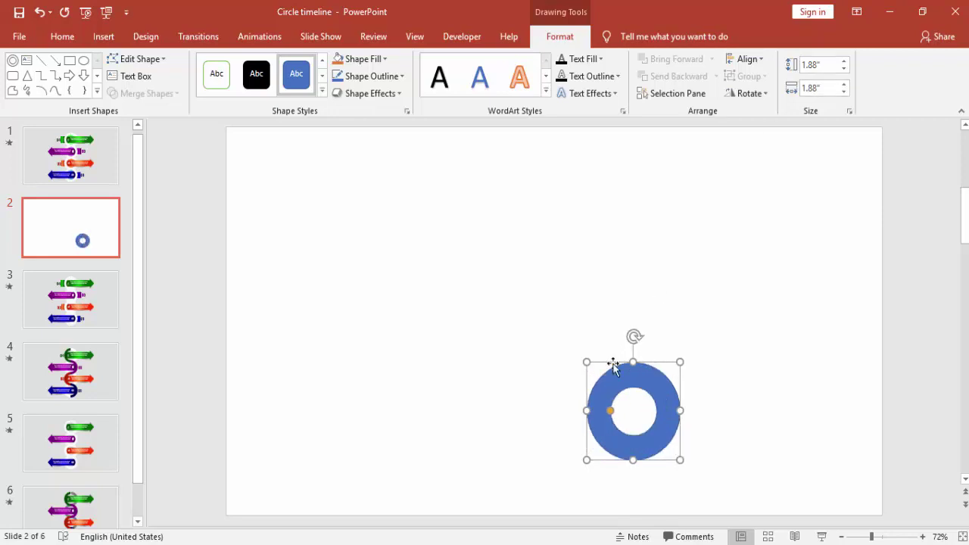
drag(610, 410, 607, 411)
drag(649, 372, 561, 402)
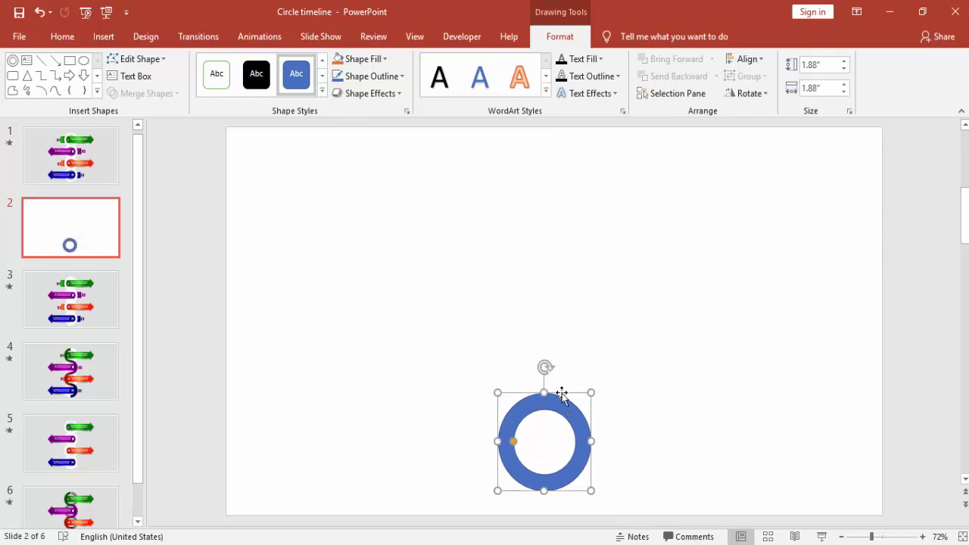
Step: Turn on the slide guides and centre the ring horizontally and vertically
click(413, 36)
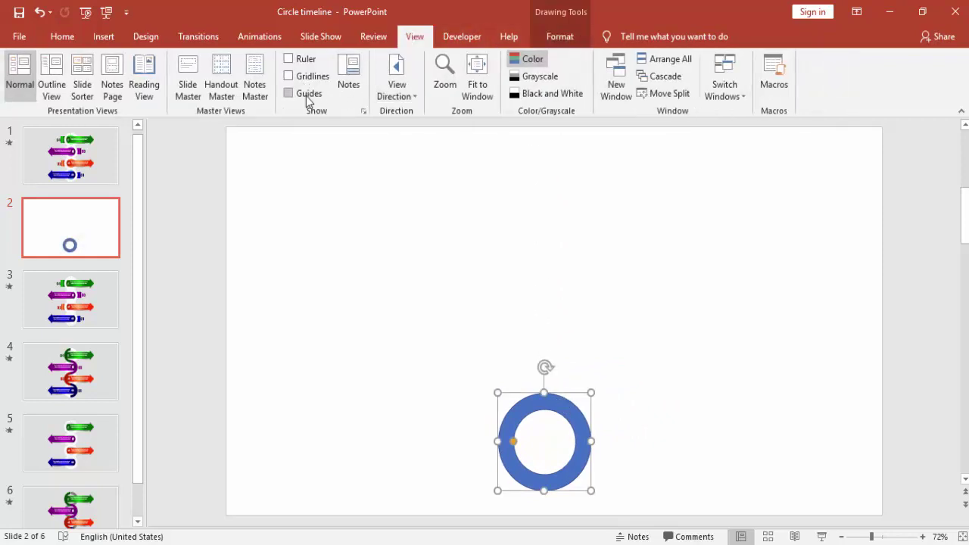
click(308, 97)
click(560, 36)
click(738, 64)
click(779, 95)
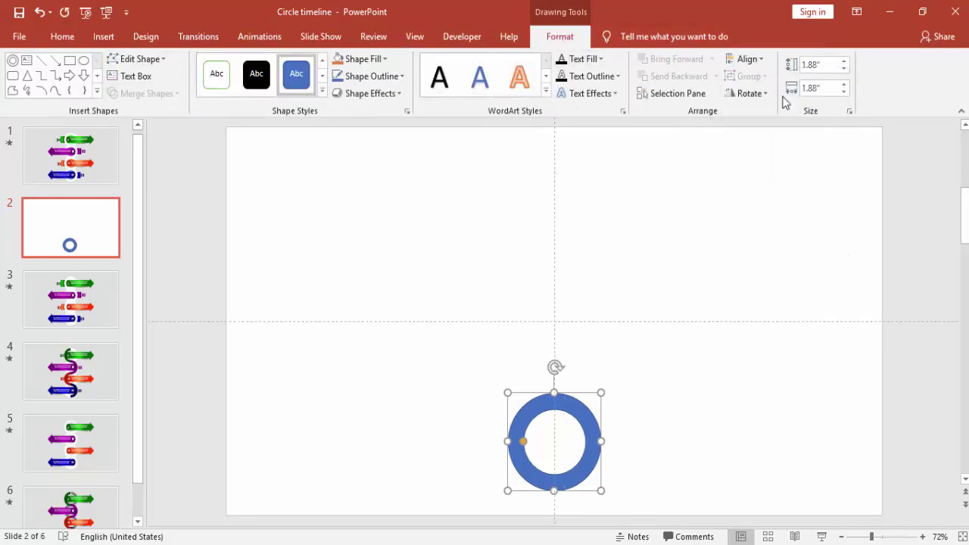
click(754, 64)
click(782, 151)
Step: Remove the ring's outline with No Outline
click(723, 239)
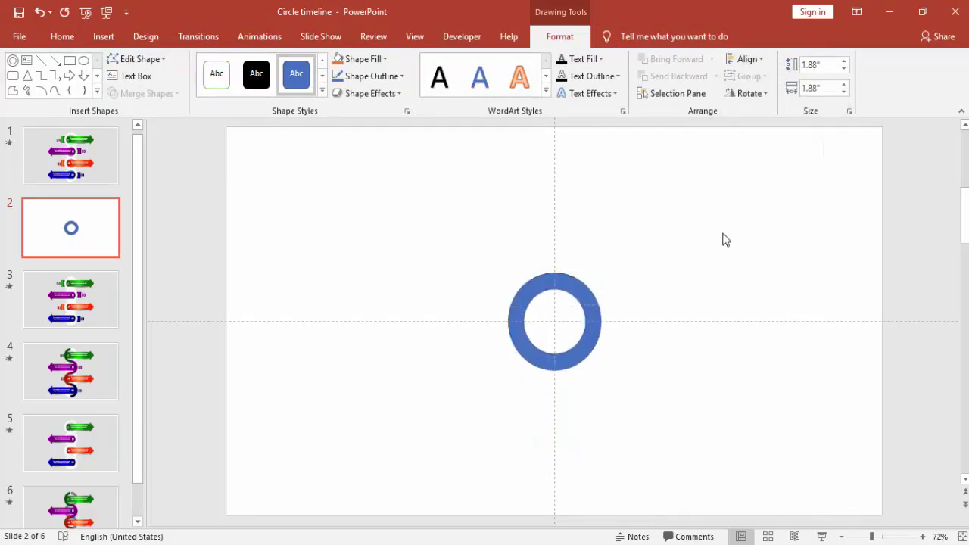
click(545, 286)
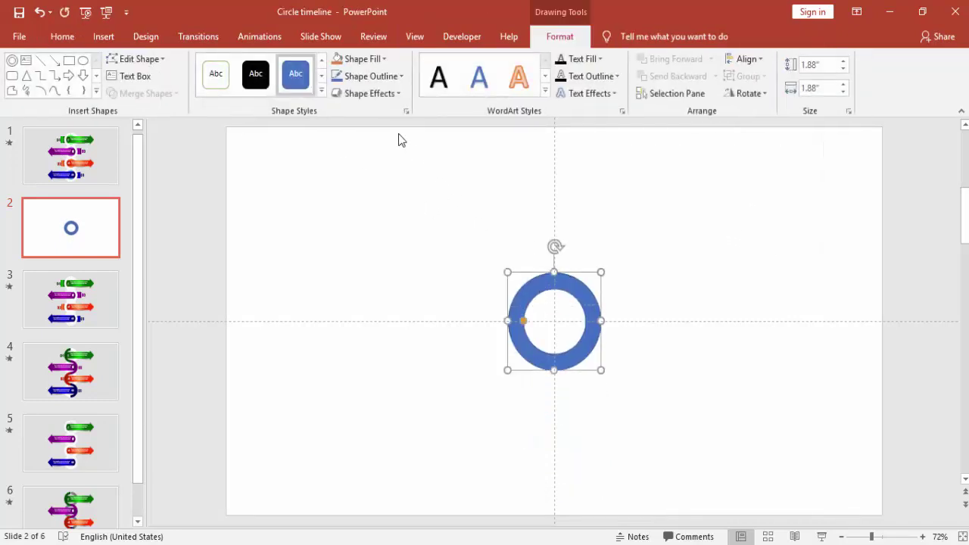
click(384, 77)
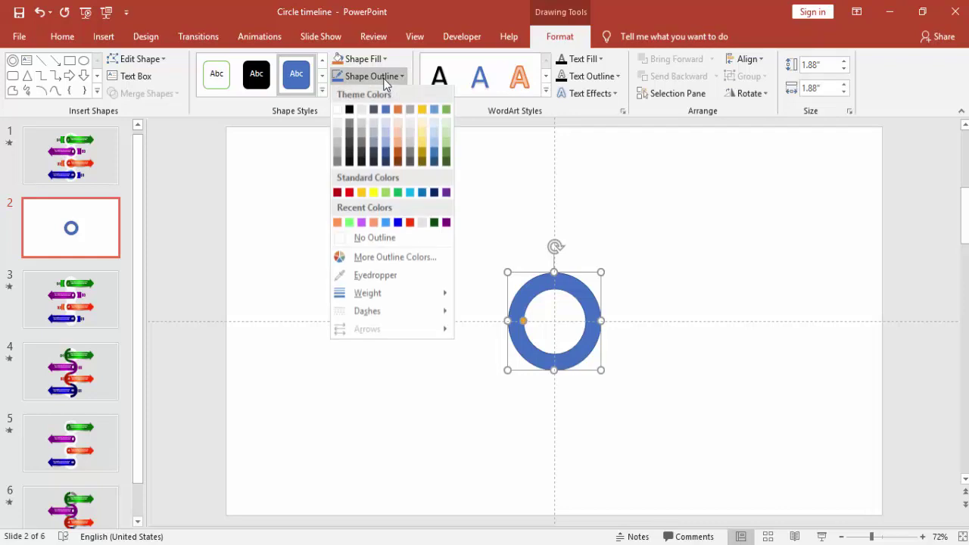
click(395, 241)
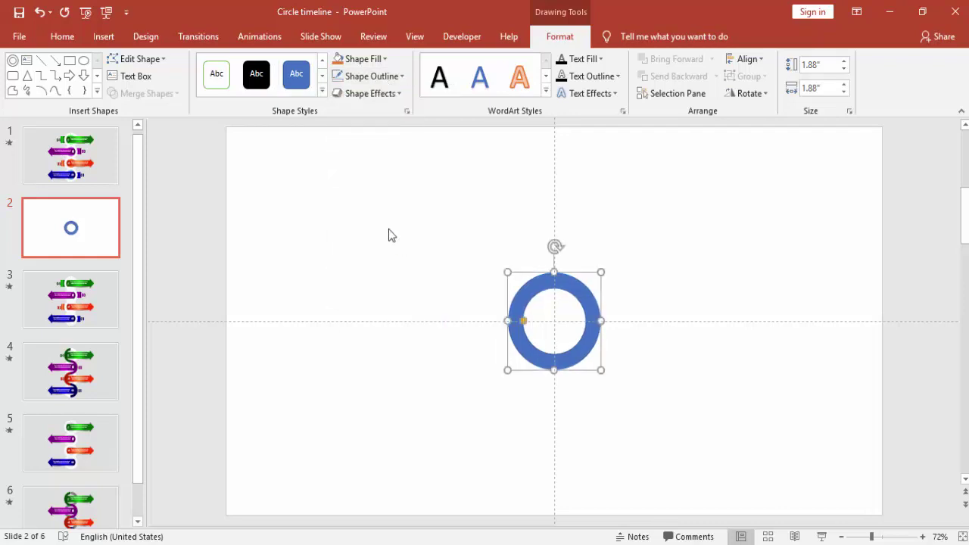
Step: Draw a rectangle covering the left half of the ring
click(110, 41)
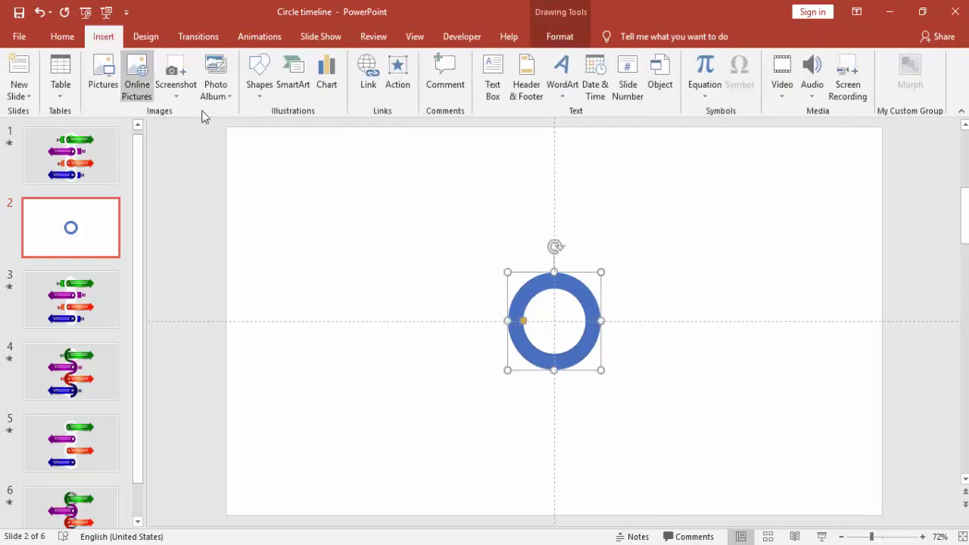
click(254, 98)
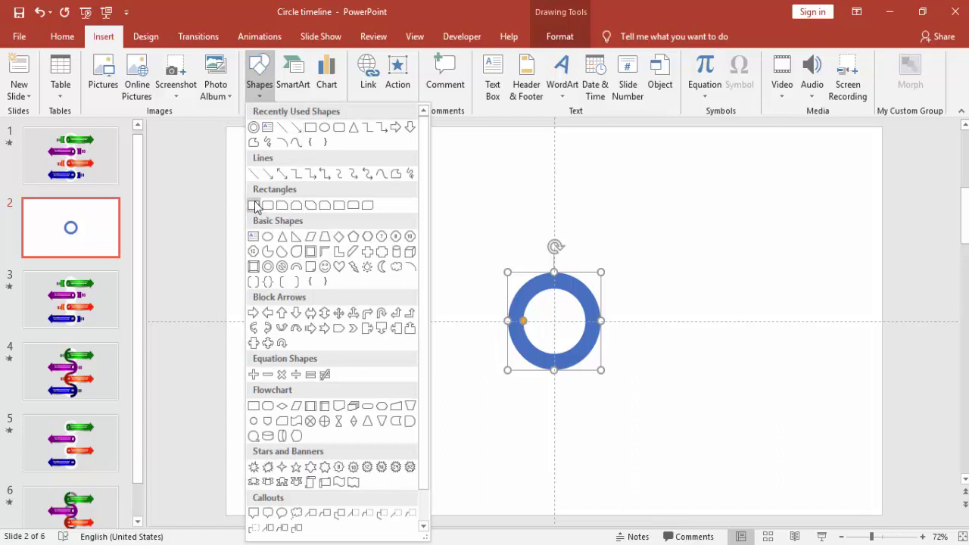
click(253, 205)
drag(406, 231, 554, 421)
Step: Subtract the rectangle from the ring, leaving a right-facing half-ring
click(575, 292)
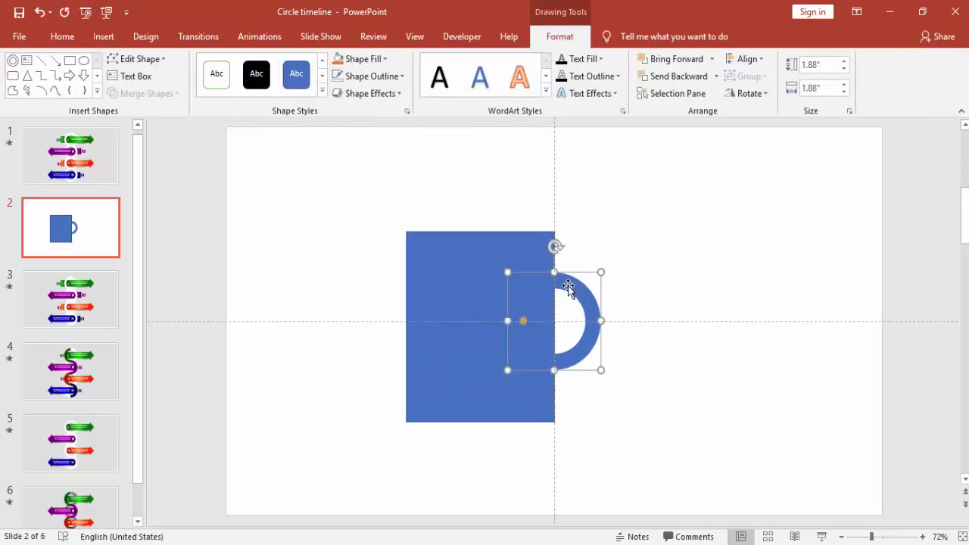
shift+click(483, 256)
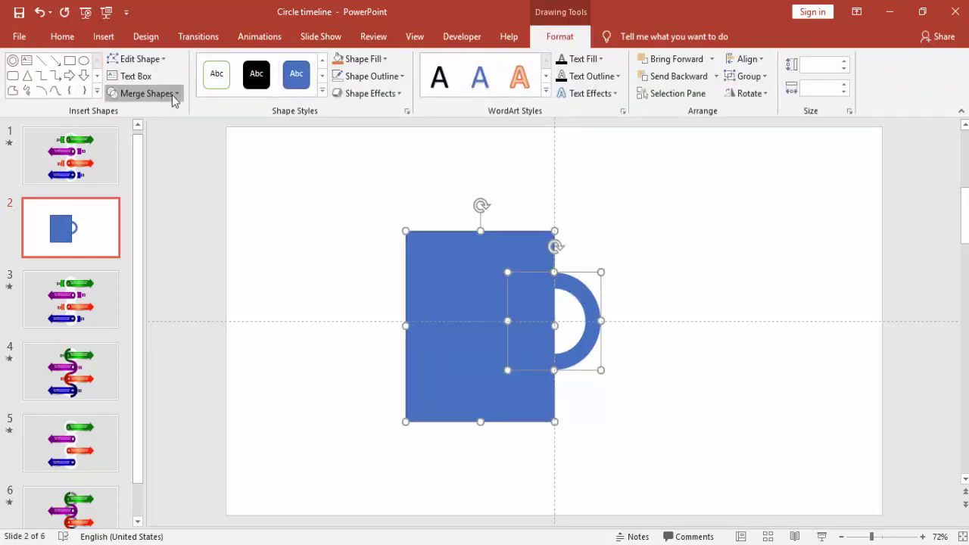
click(174, 97)
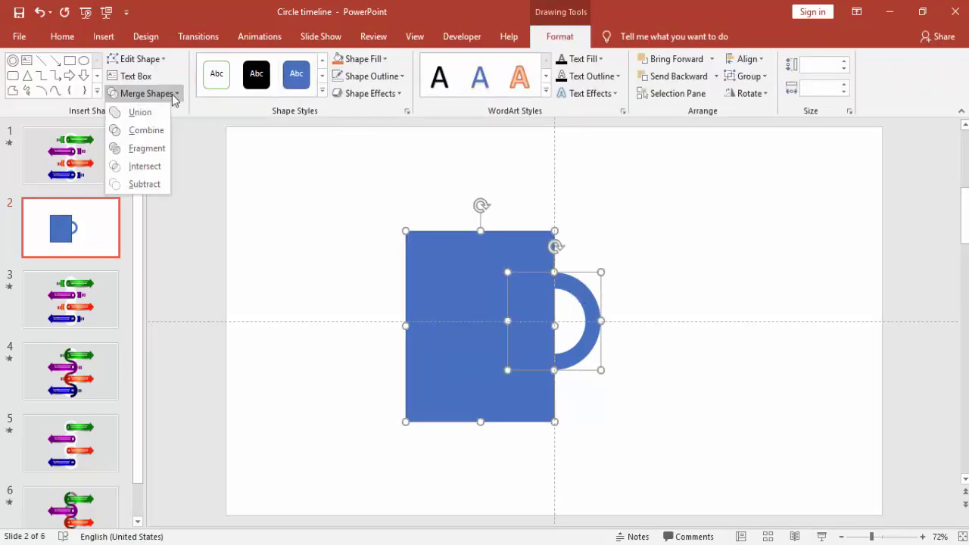
click(161, 183)
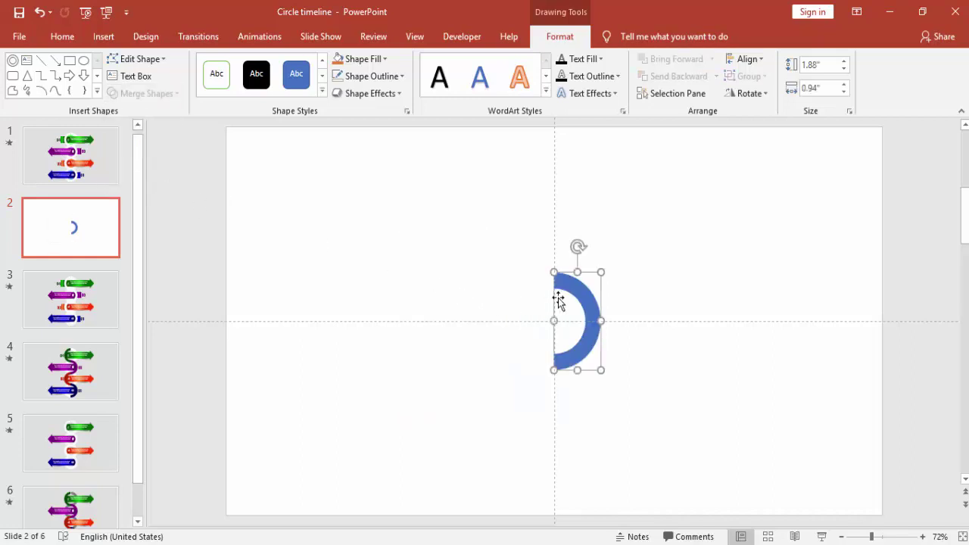
Step: Join a horizontally flipped half-ring copy into an S, then copy the lower arc above
drag(580, 303, 586, 412)
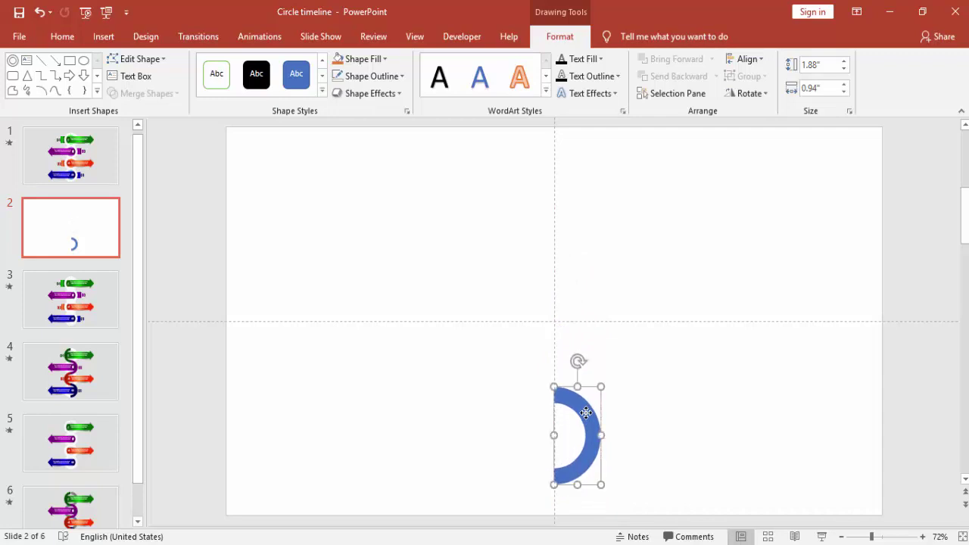
drag(586, 414, 529, 334)
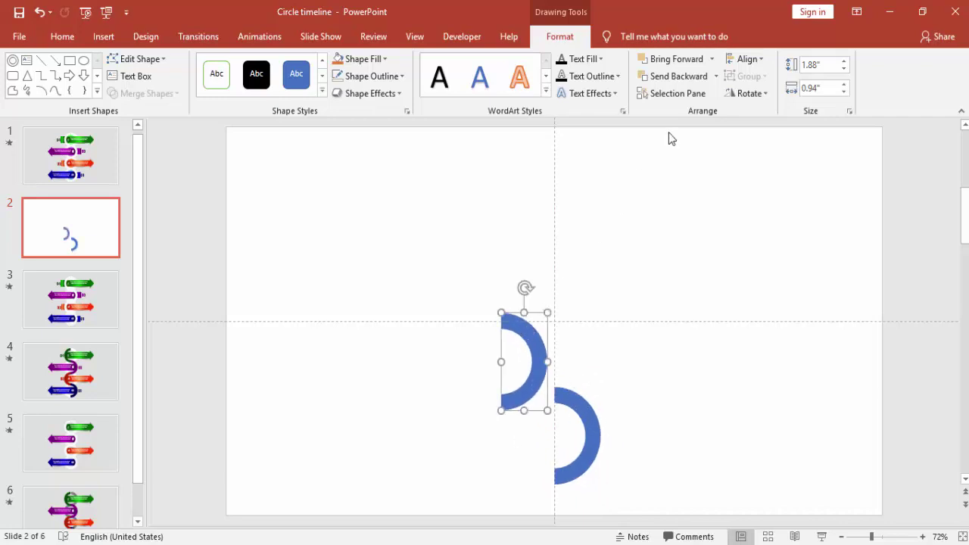
click(749, 94)
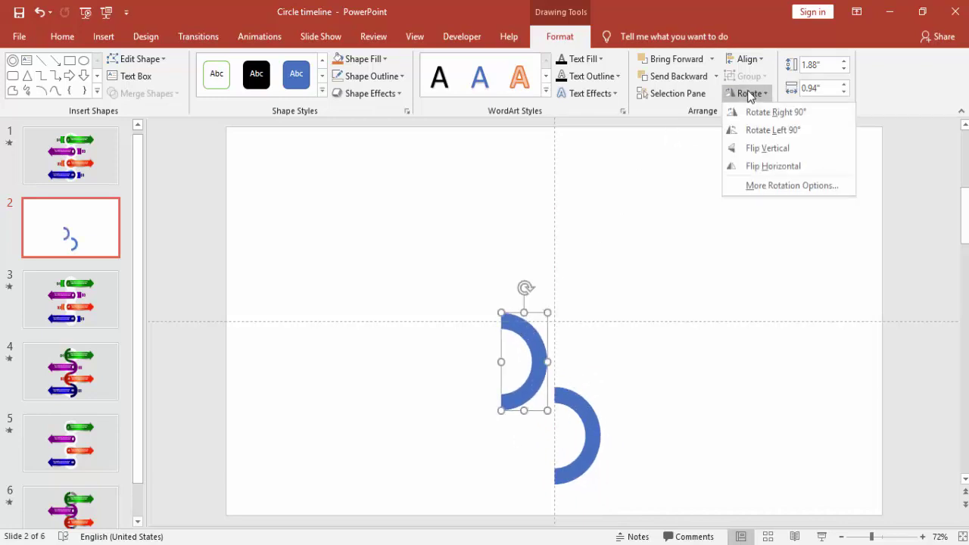
click(780, 165)
drag(518, 396, 528, 388)
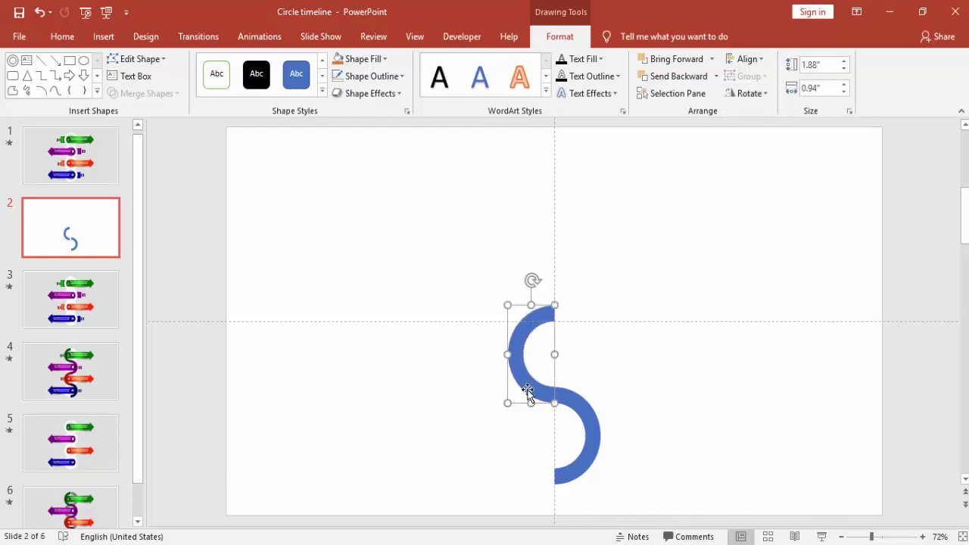
click(589, 414)
drag(589, 414, 581, 206)
Step: Delete the stray arc copy and copy the left-facing arc onto the top of the curve
key(Delete)
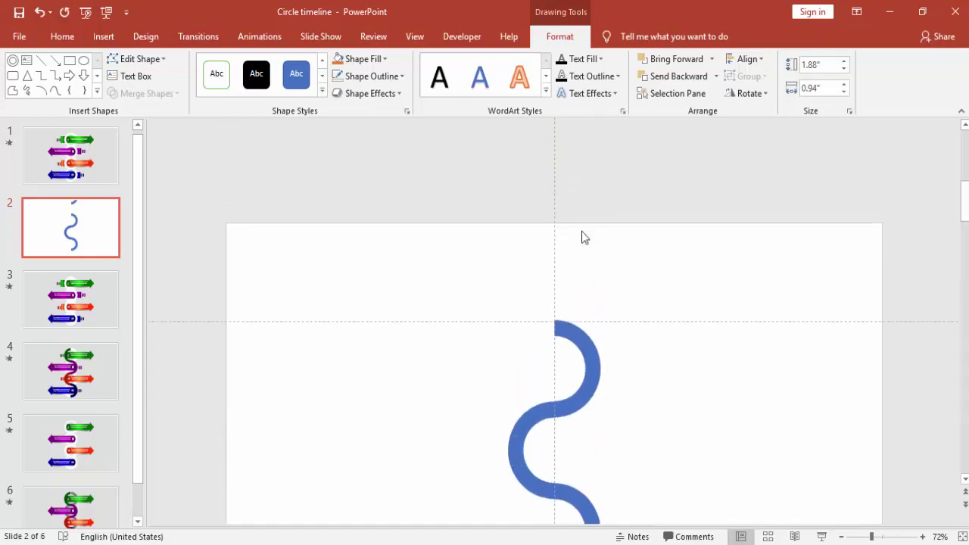
scroll(580, 238, down, 2)
click(533, 324)
drag(533, 324, 528, 173)
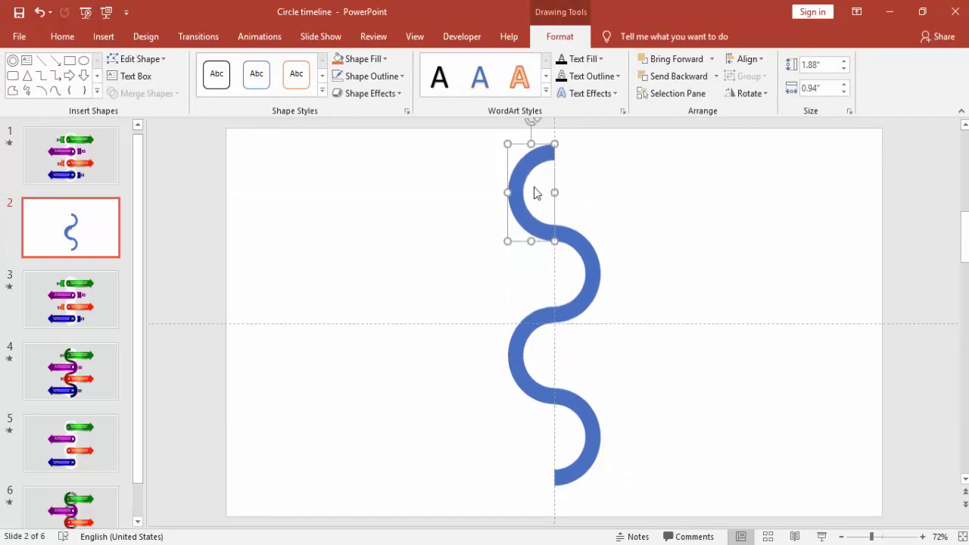
click(647, 308)
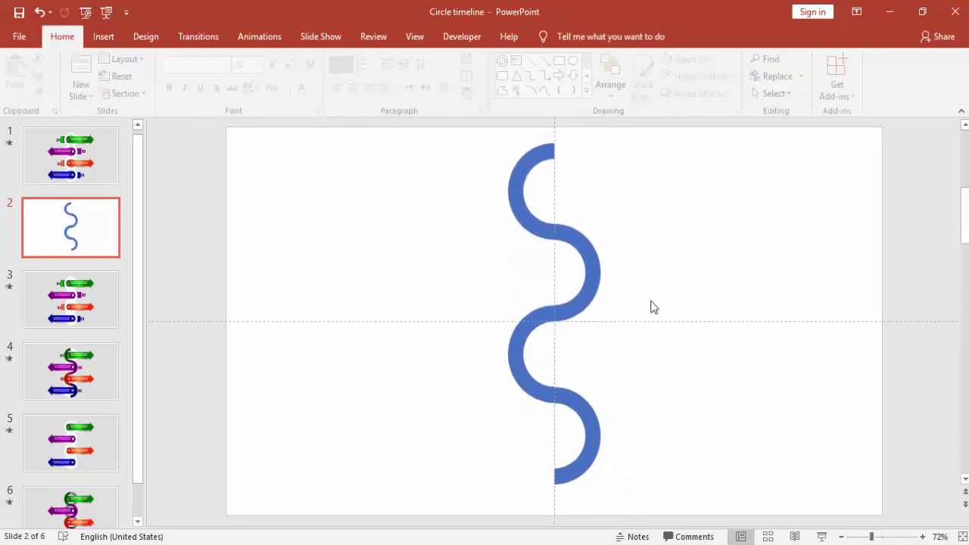
Step: Duplicate the bottom arc beside the curve, then undo the last action
click(586, 436)
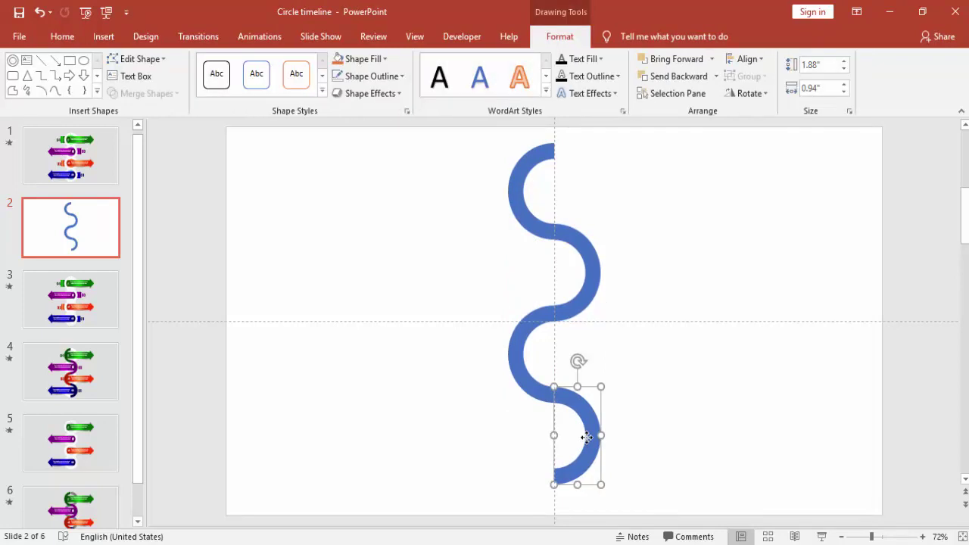
drag(585, 437, 647, 422)
key(ctrl+z)
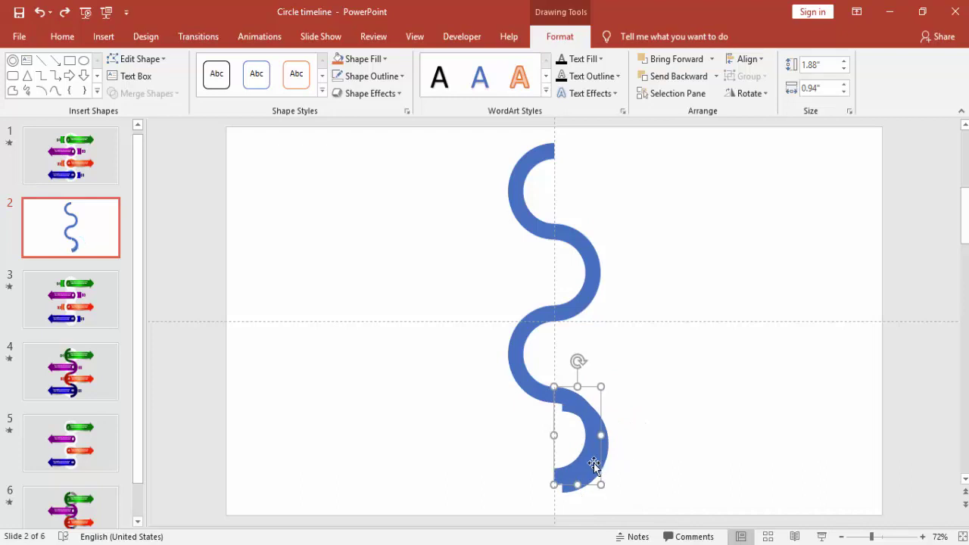
Step: Fill the spare arc gold, flip it, and use it to complete the bottom ring
click(594, 463)
drag(605, 455, 659, 455)
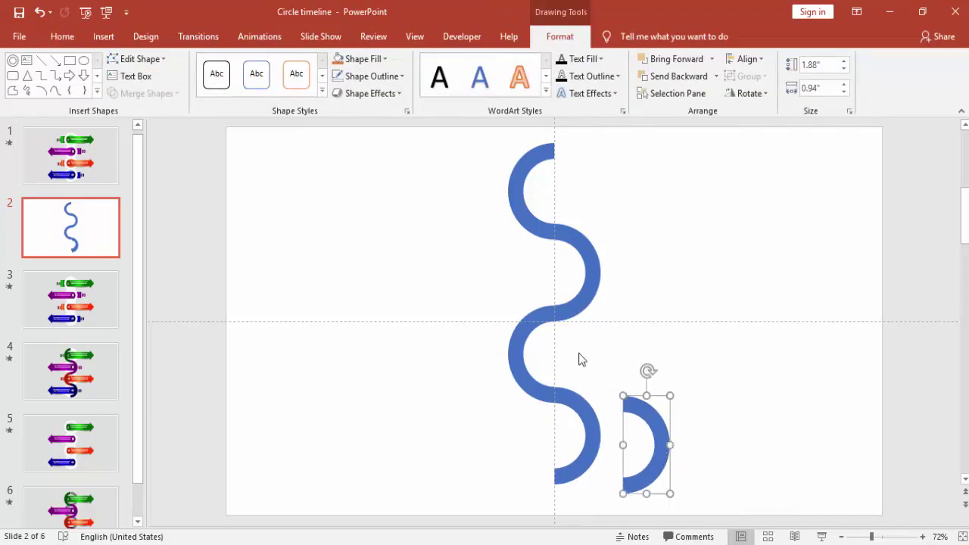
click(372, 61)
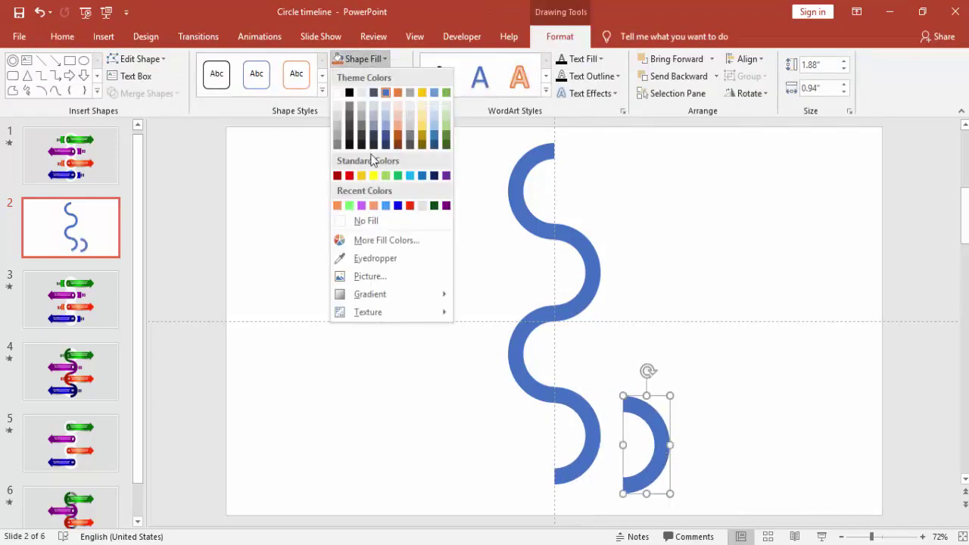
click(361, 175)
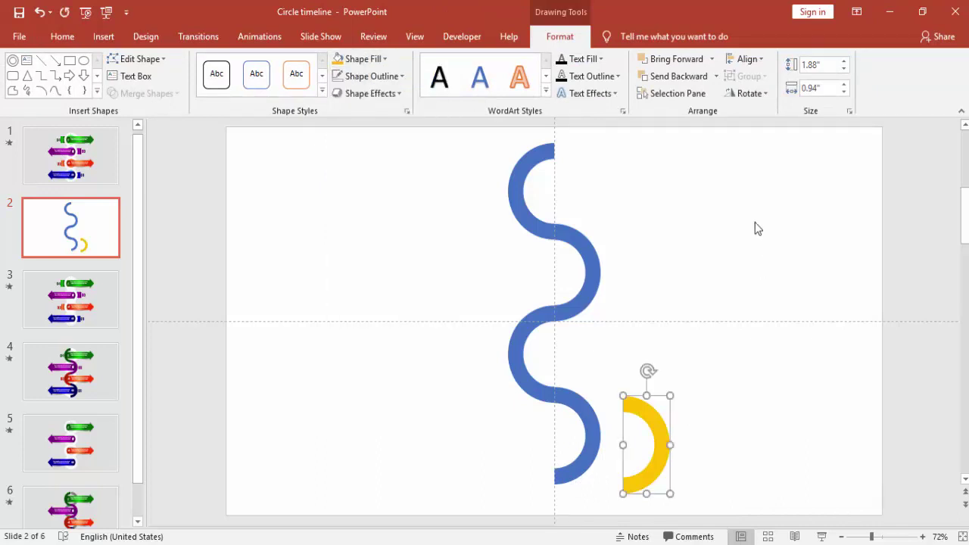
click(750, 93)
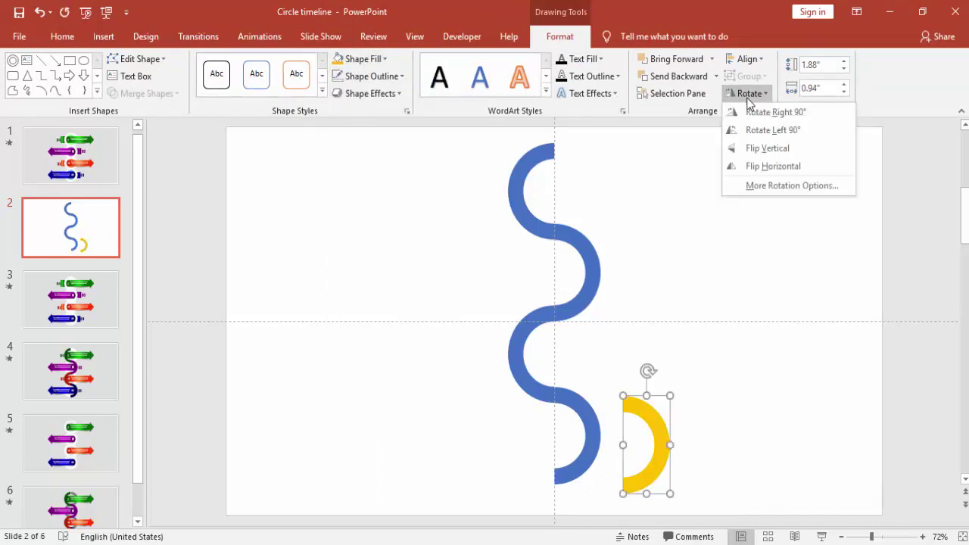
click(761, 162)
drag(644, 417, 612, 332)
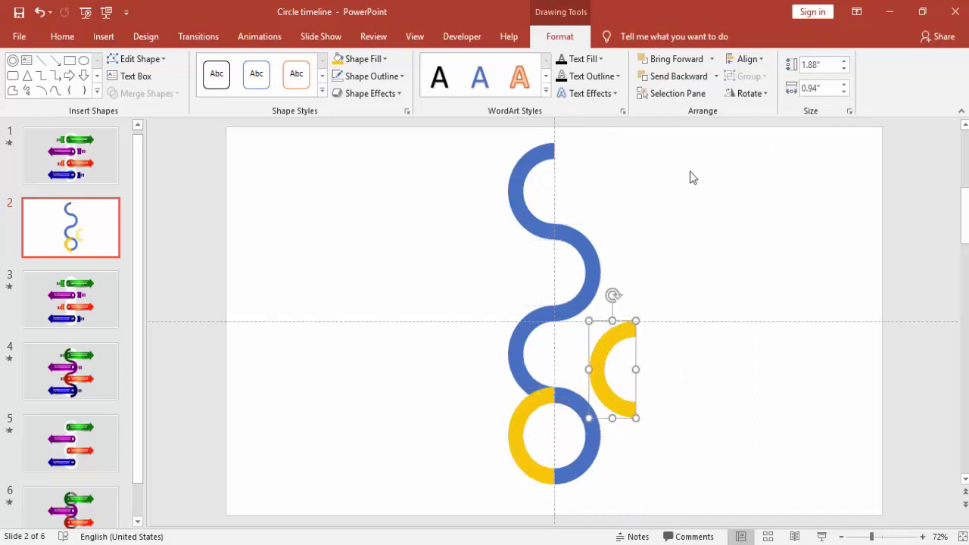
Step: Add gold arcs to complete the third, second and top rings
click(742, 94)
click(765, 165)
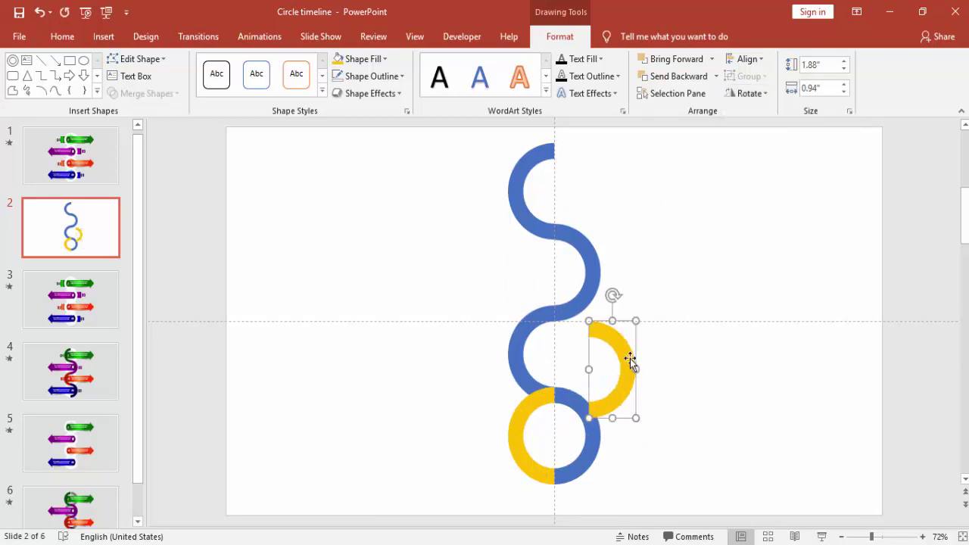
drag(621, 350, 593, 341)
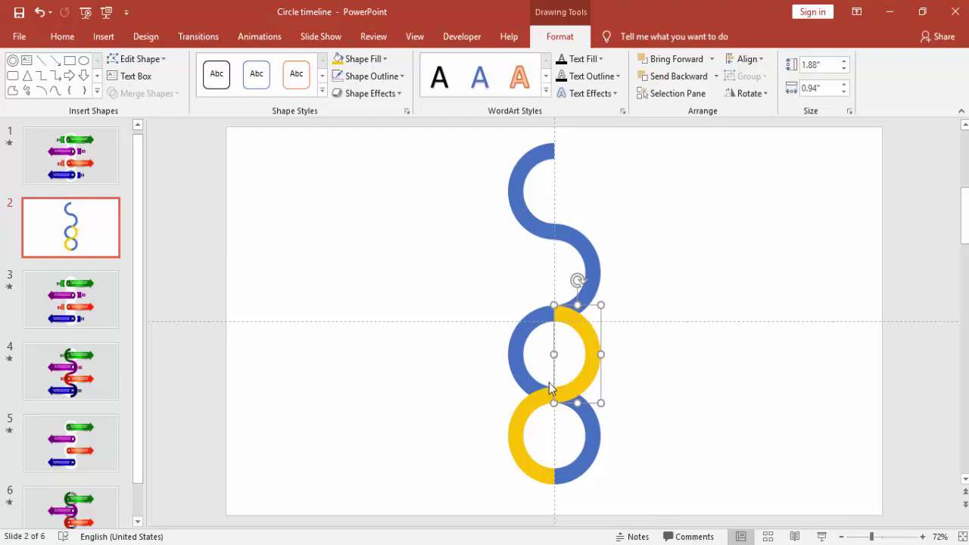
click(525, 414)
drag(529, 420, 530, 242)
click(590, 341)
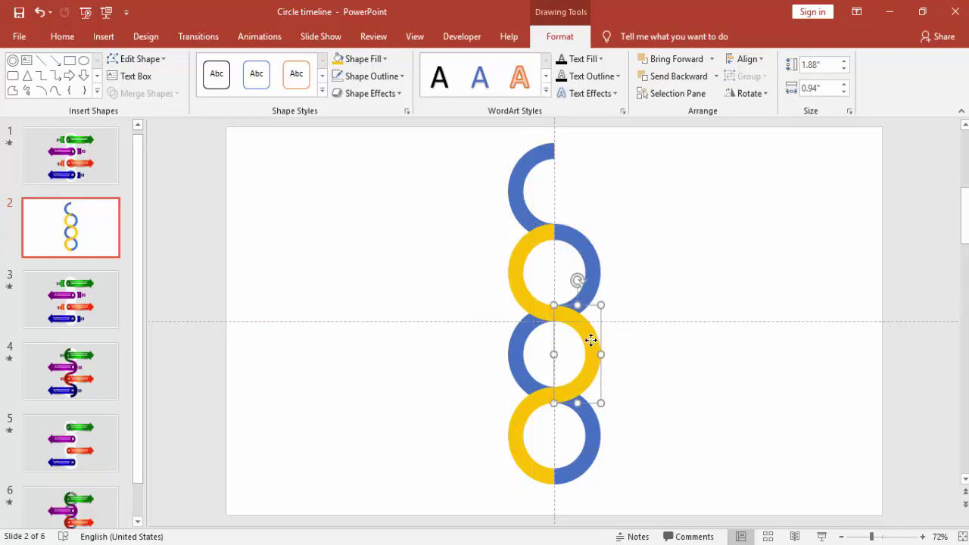
drag(590, 341, 587, 191)
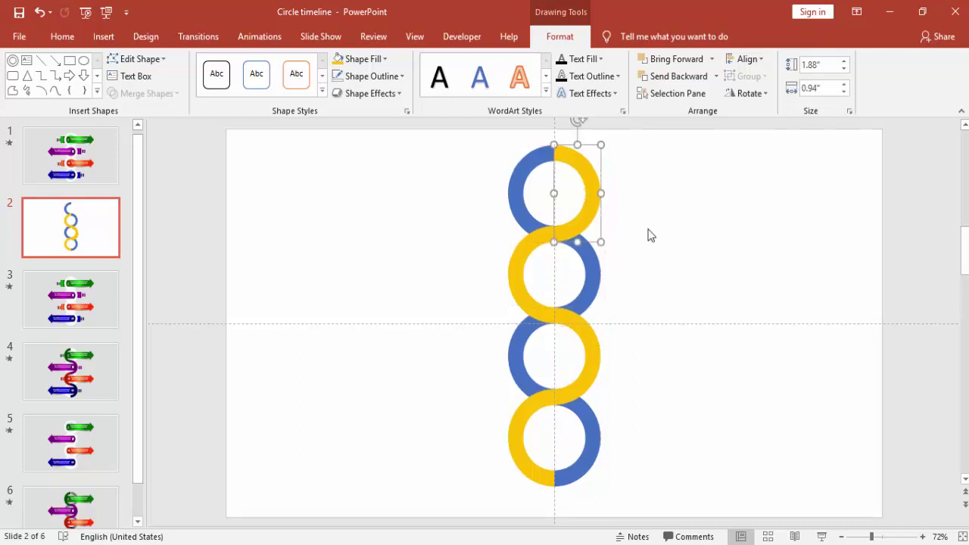
Step: Select all the ring arcs and nudge the chain down
click(677, 274)
mouse_move(432, 131)
mouse_down()
mouse_move(669, 415)
mouse_move(671, 499)
mouse_up()
key(Down)
key(Down)
key(Down)
key(ctrl+Down)
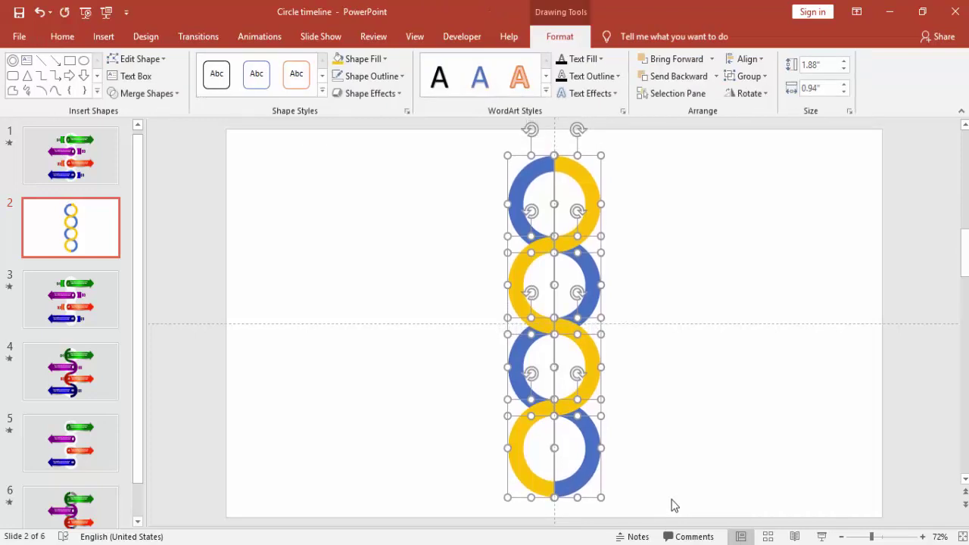
Step: Undo the last nudge and give the slide a solid light grey background
click(663, 379)
key(ctrl+z)
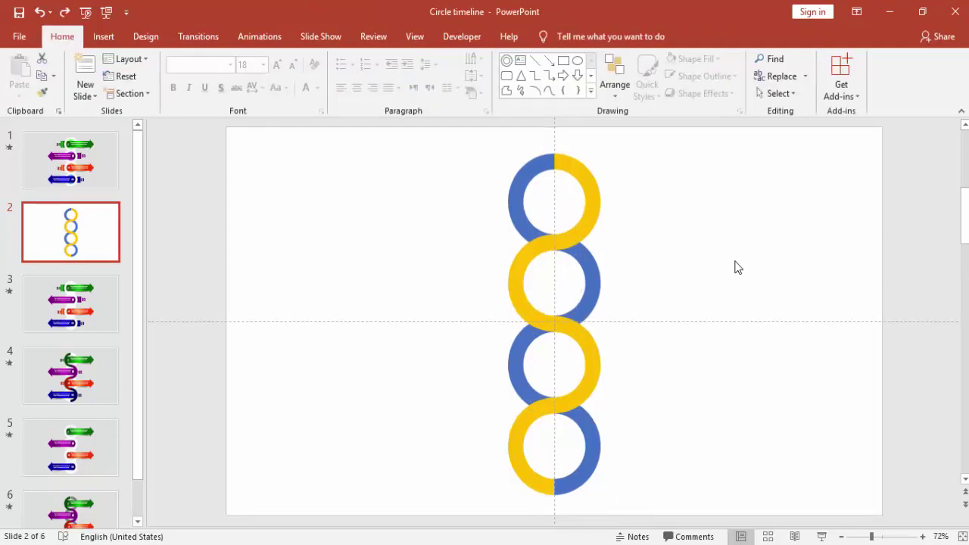
right_click(738, 267)
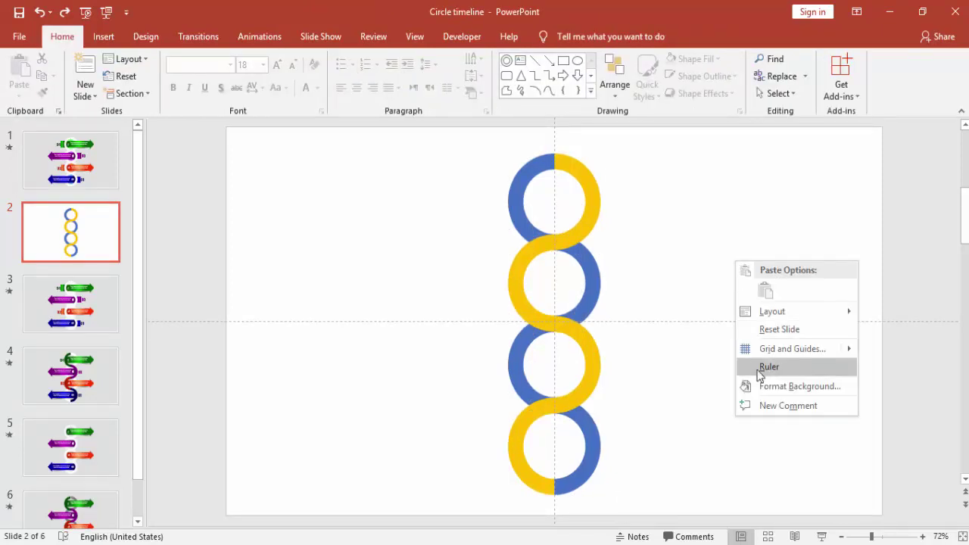
key(Escape)
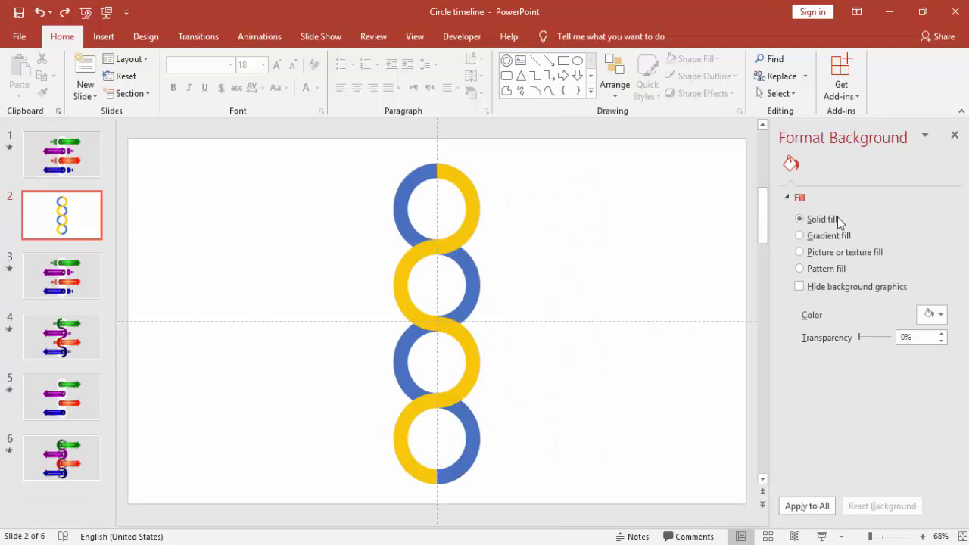
click(940, 313)
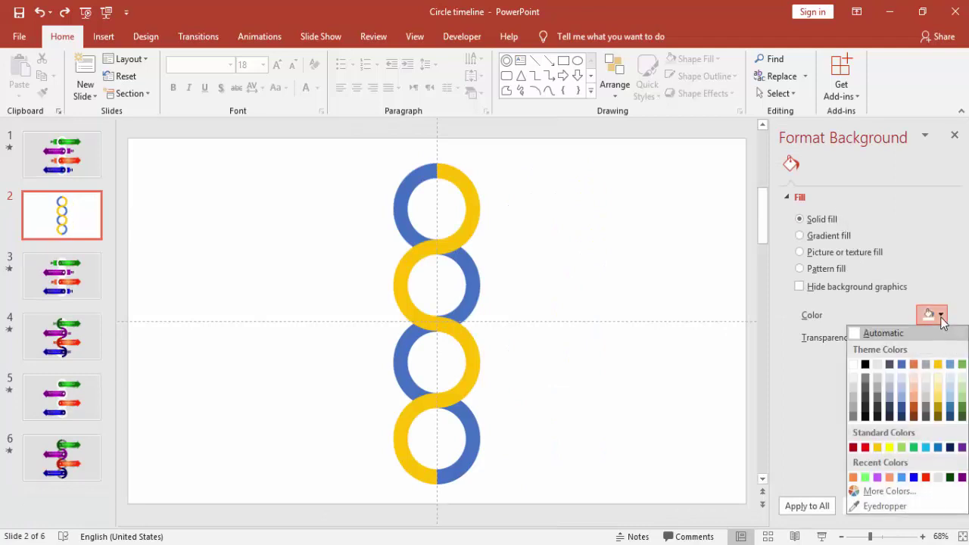
click(854, 406)
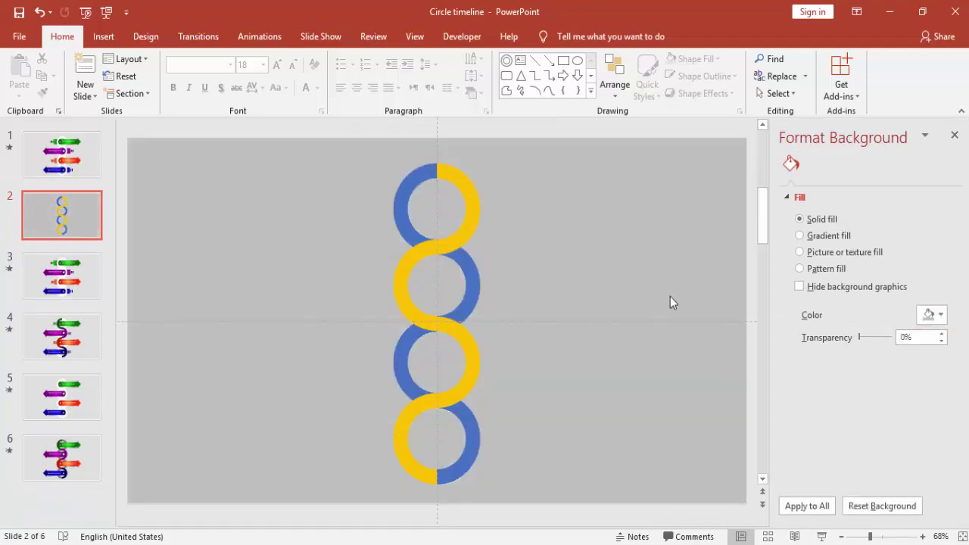
click(937, 316)
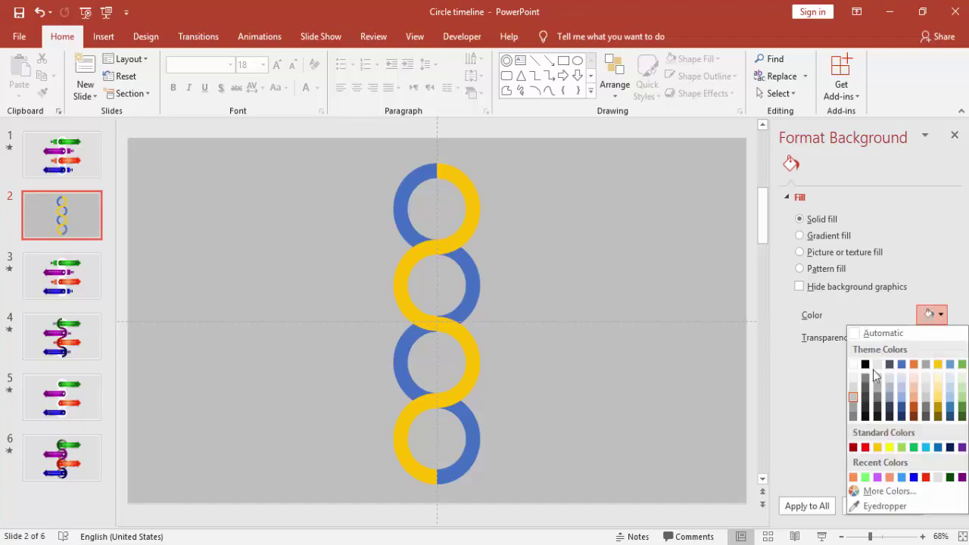
click(853, 394)
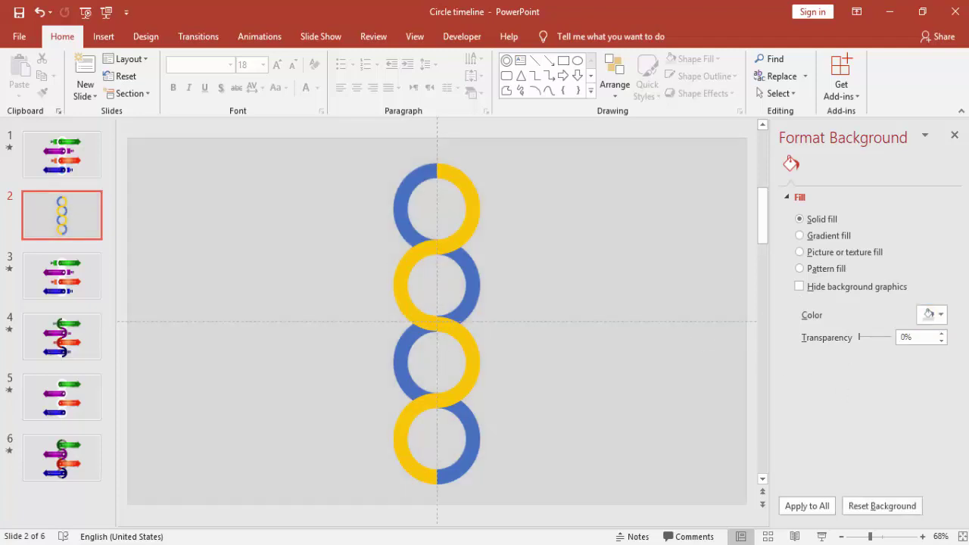
click(954, 136)
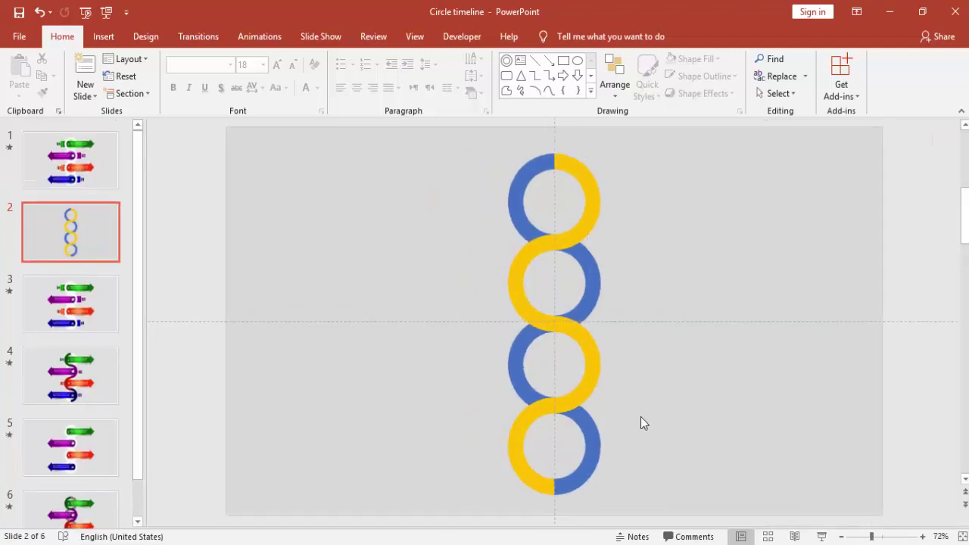
click(594, 426)
Step: Select all eight blue and gold ring arcs and fill them white
shift+click(519, 428)
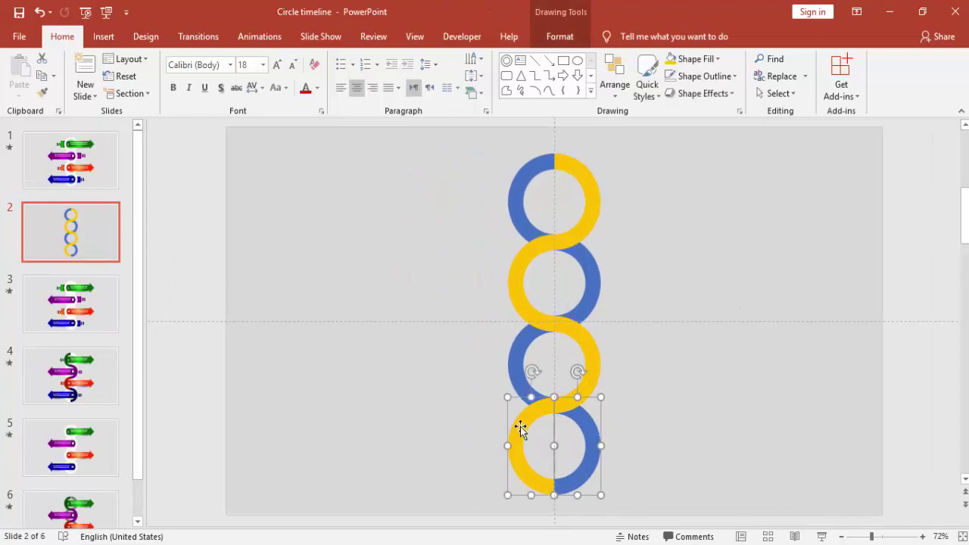
shift+click(519, 344)
shift+click(579, 347)
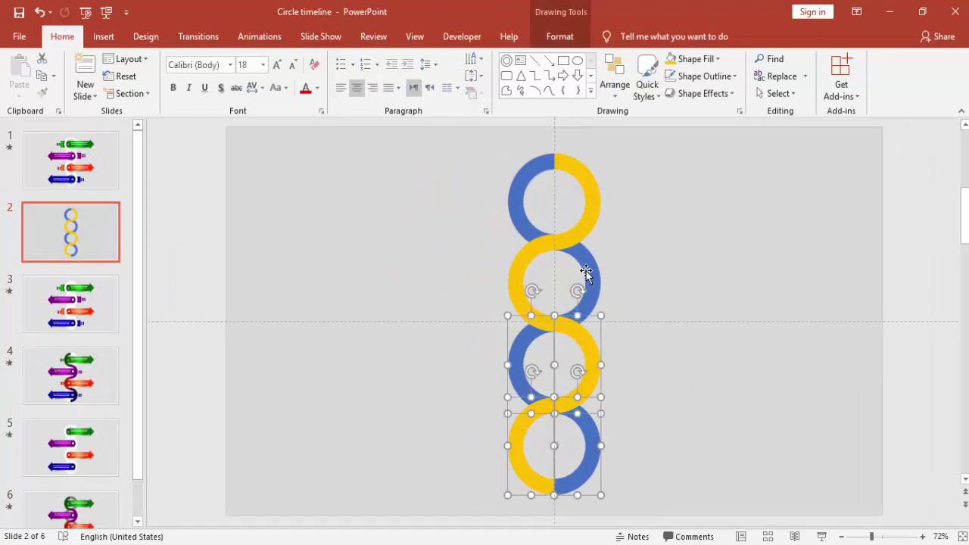
shift+click(586, 272)
shift+click(532, 264)
shift+click(551, 171)
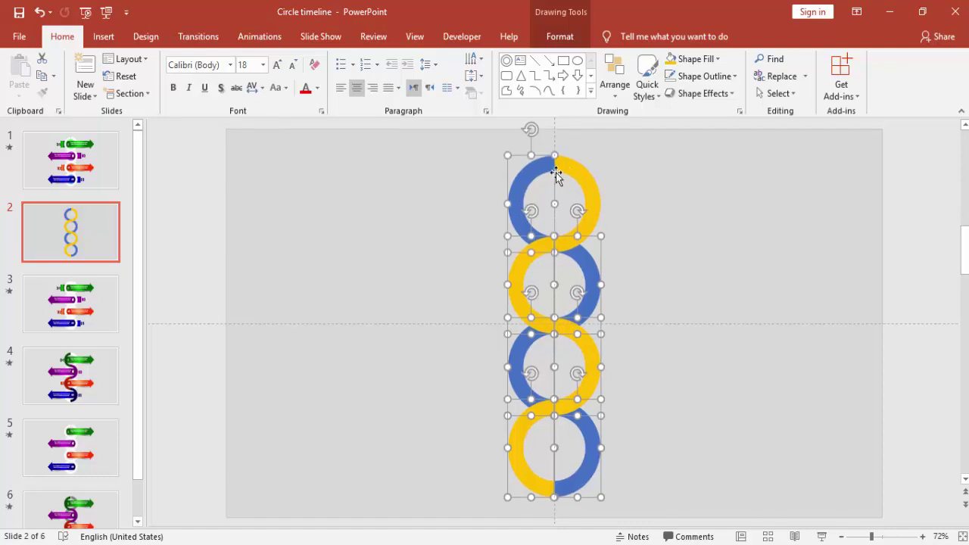
shift+click(575, 171)
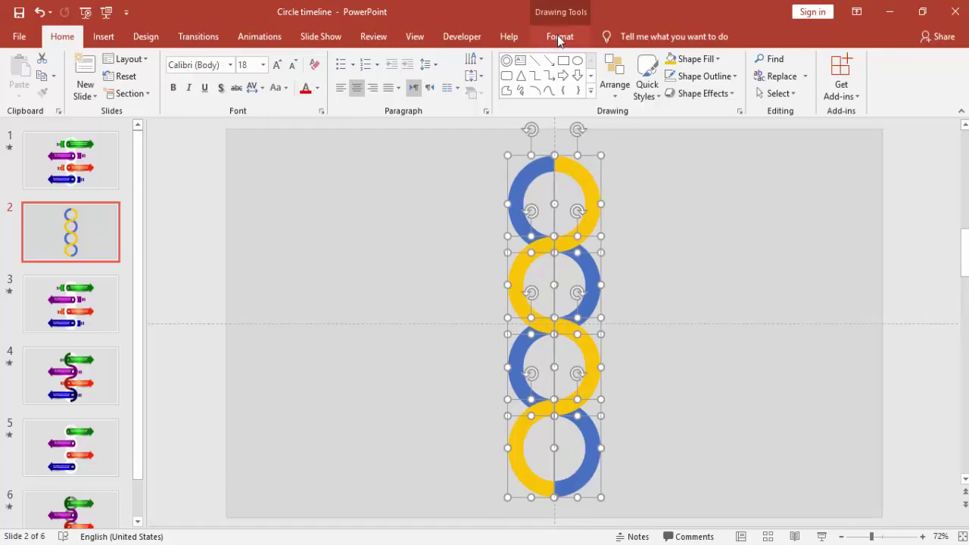
click(559, 38)
click(385, 60)
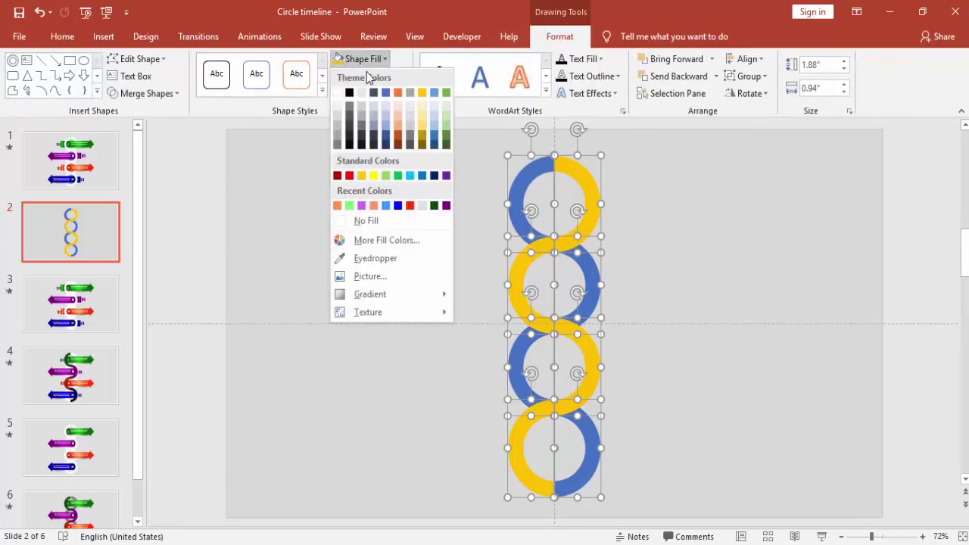
click(338, 92)
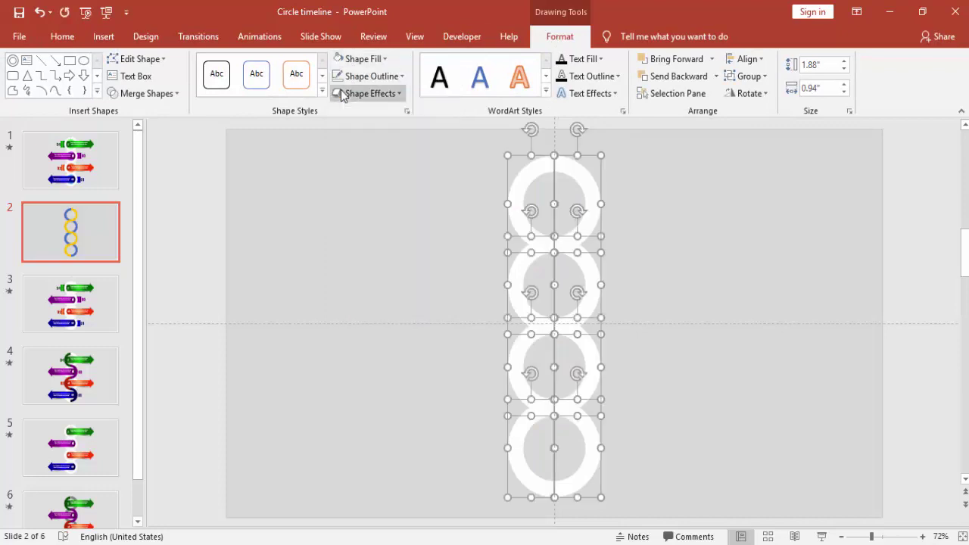
click(681, 373)
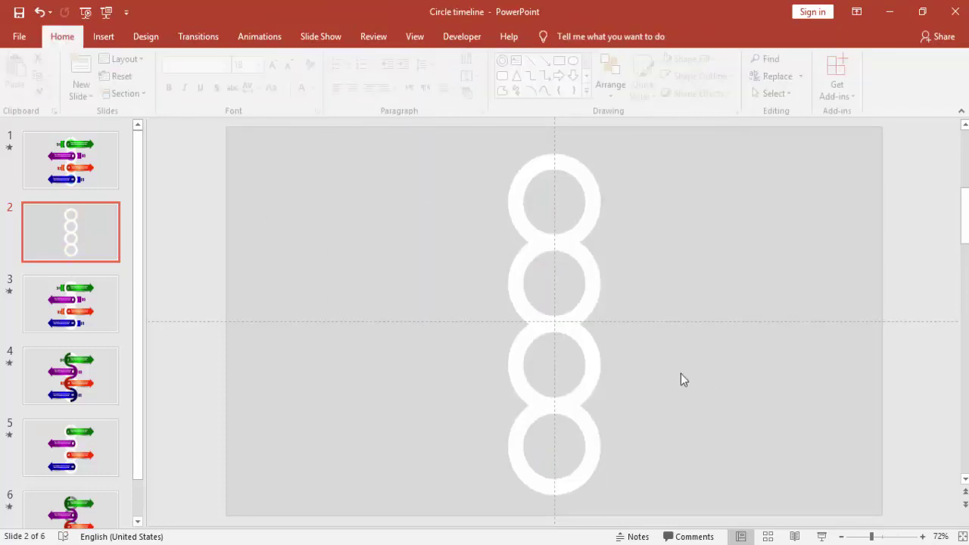
click(103, 38)
Step: Draw an oval beside the bottom ring and size it 1.5" by 1.5"
click(259, 94)
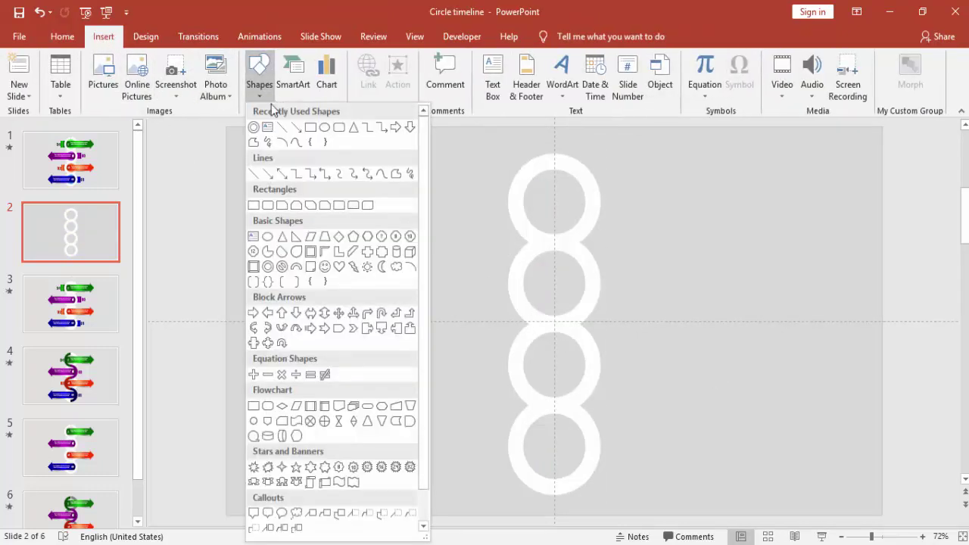
click(267, 237)
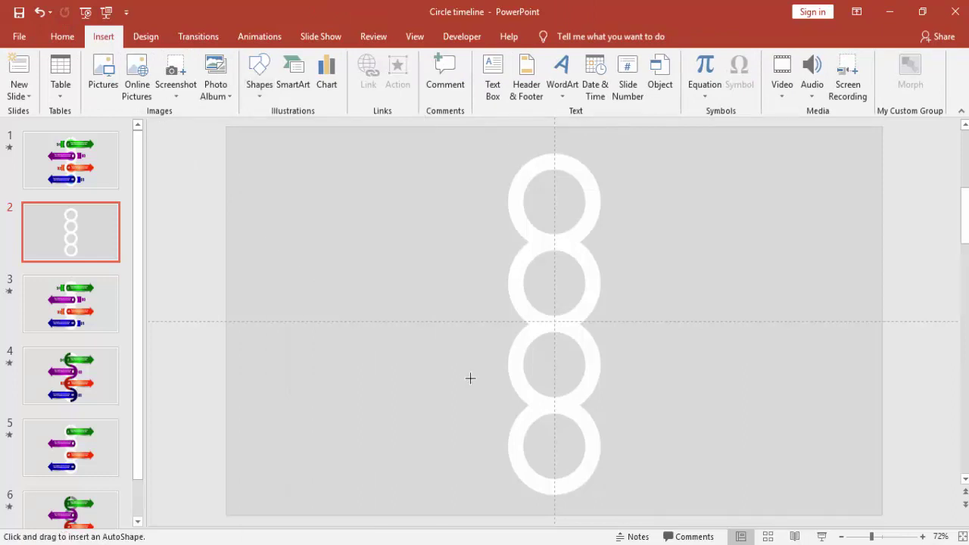
drag(454, 397, 505, 449)
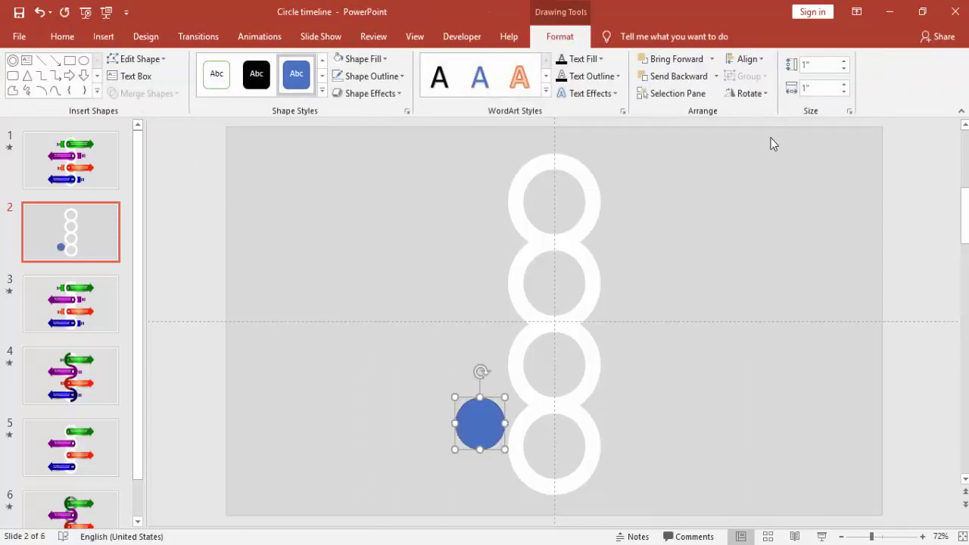
click(827, 70)
text(1.5)
click(823, 89)
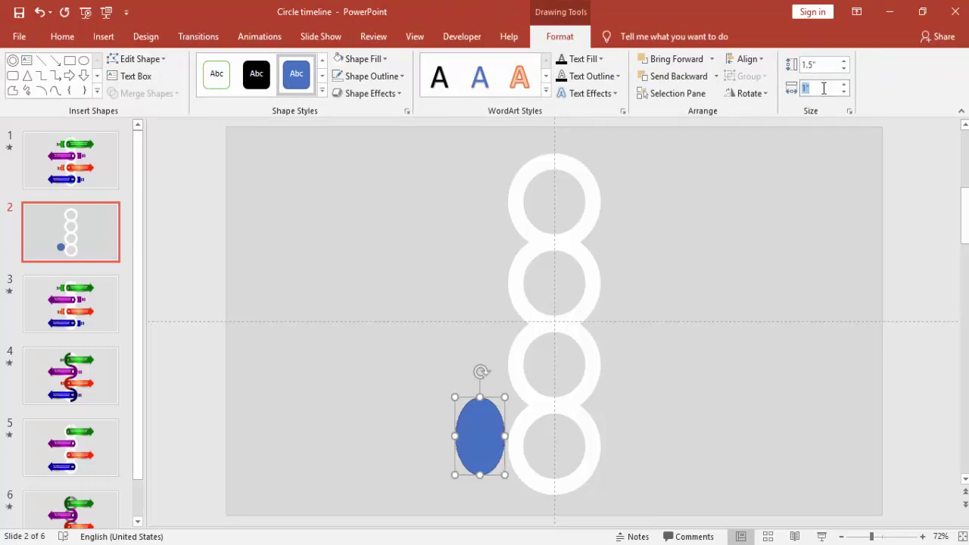
text(1.5)
key(Return)
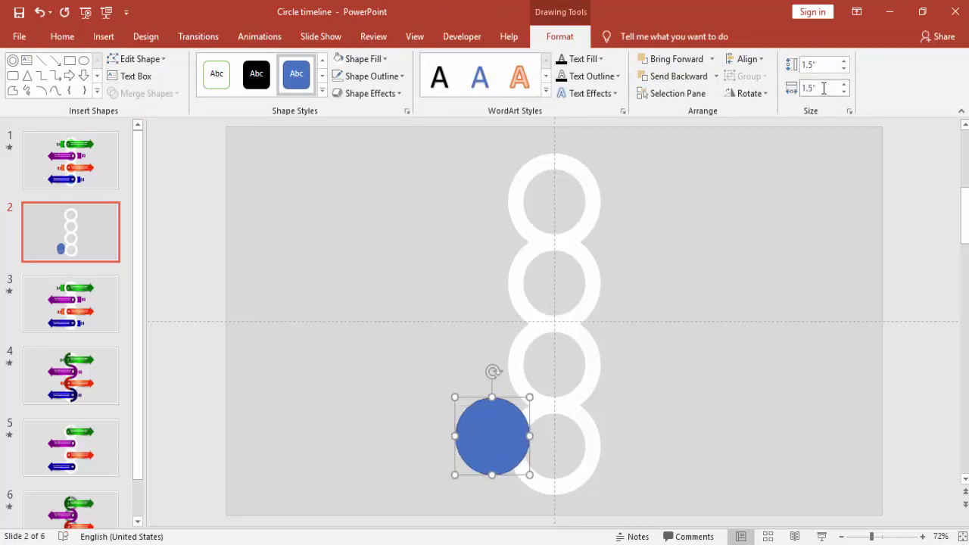
Step: Give the circle no outline and a blue fill, and move it into the bottom ring
click(385, 75)
click(385, 239)
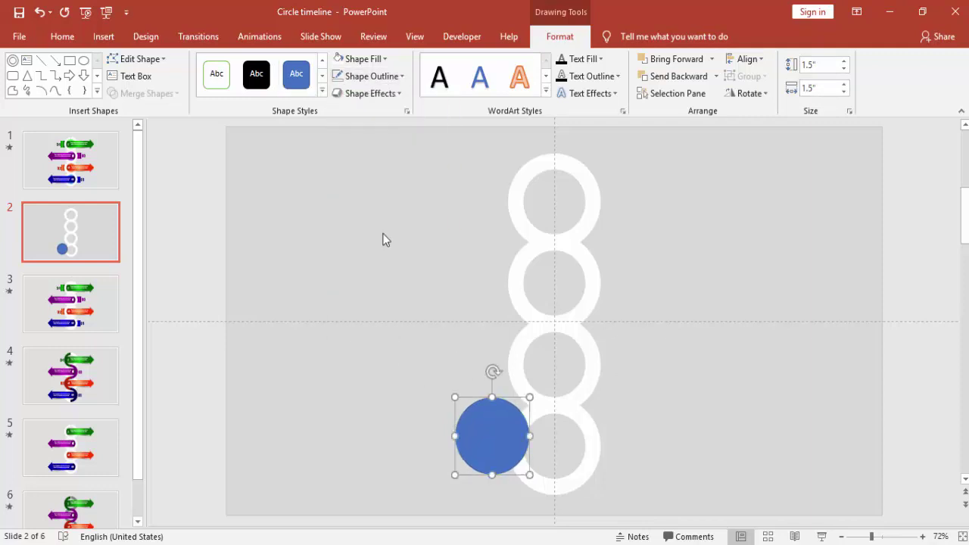
click(359, 59)
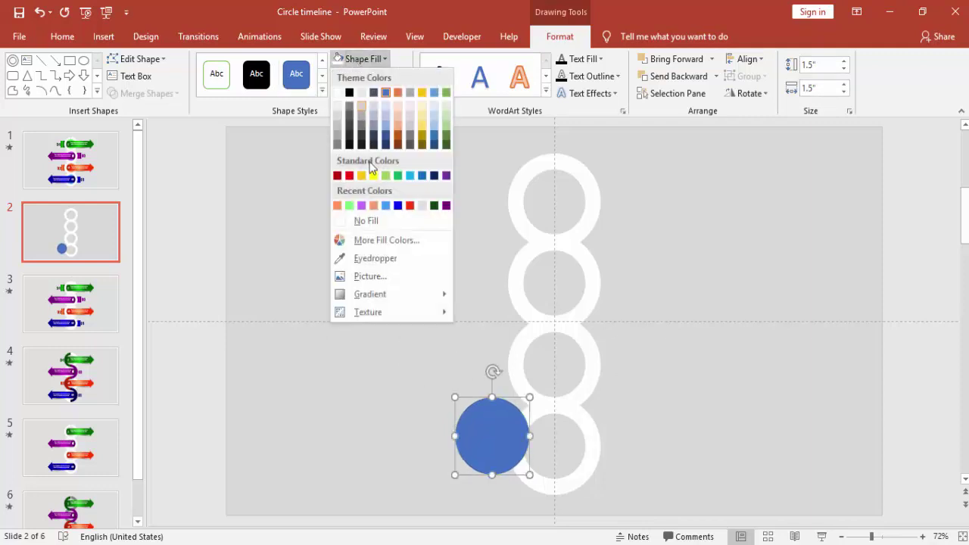
click(397, 205)
drag(480, 444, 545, 454)
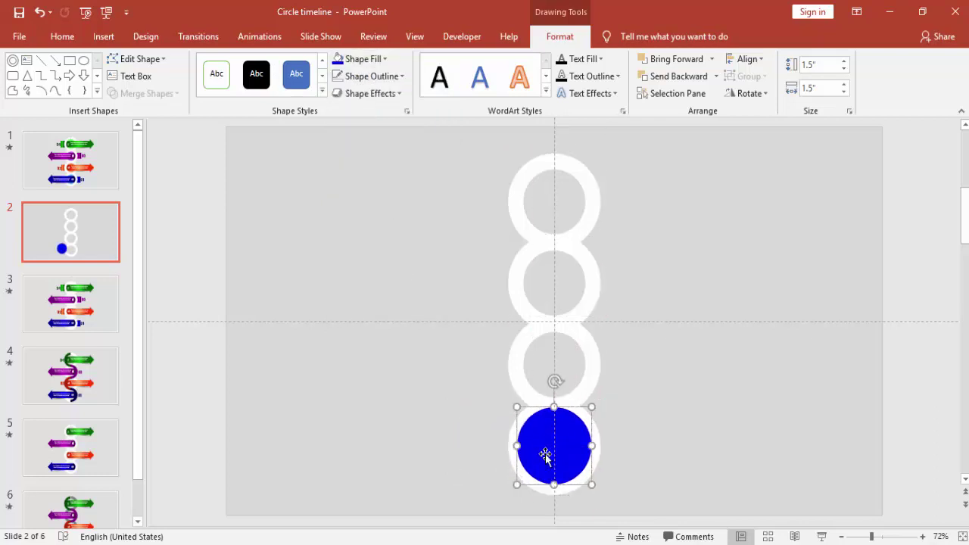
click(716, 75)
Step: Send the blue circle behind its ring, and copy it behind the three upper rings
click(710, 112)
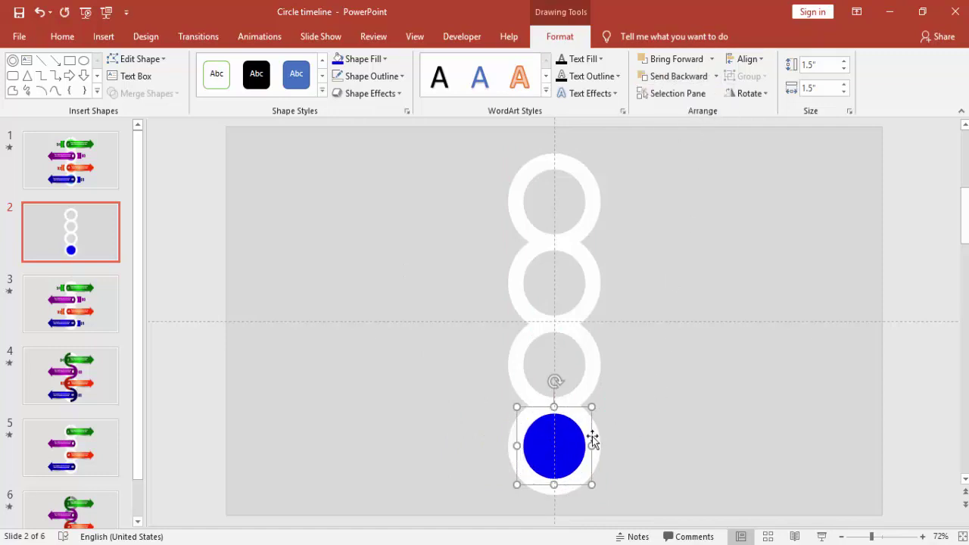
drag(578, 445, 559, 358)
key(ctrl+d)
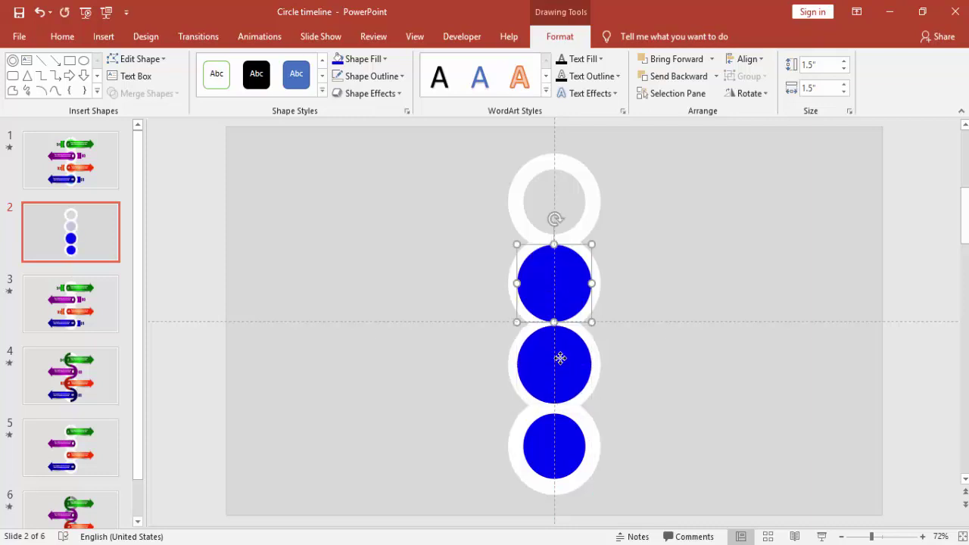
key(ctrl+d)
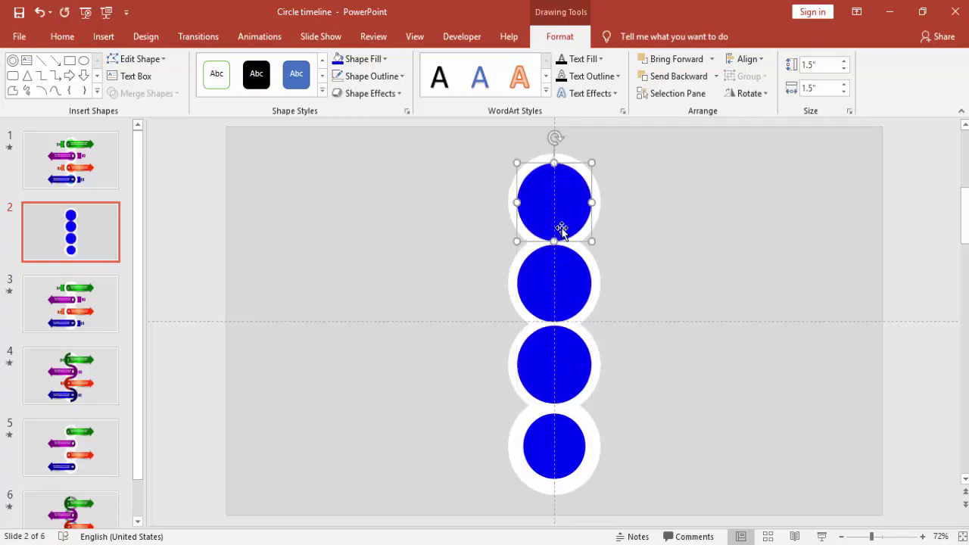
drag(562, 222, 560, 216)
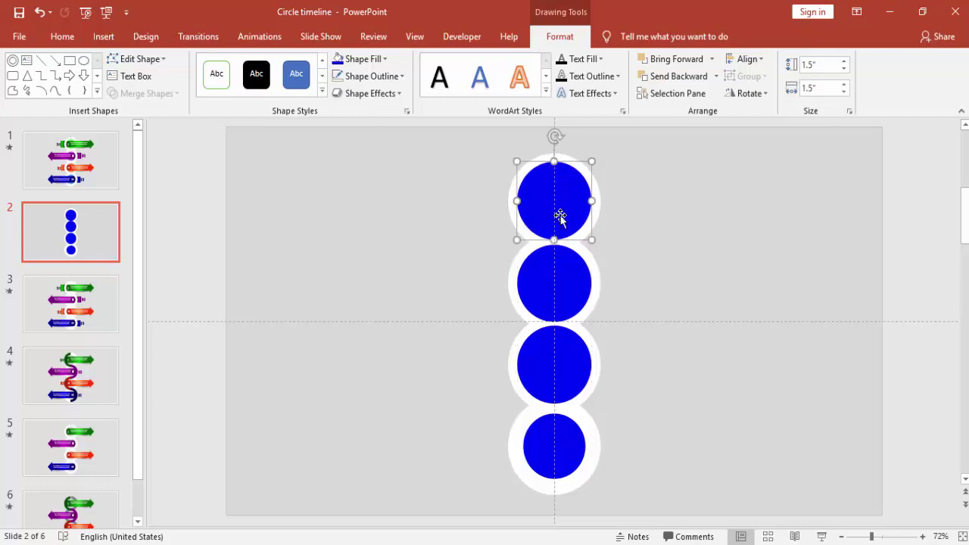
shift+click(551, 294)
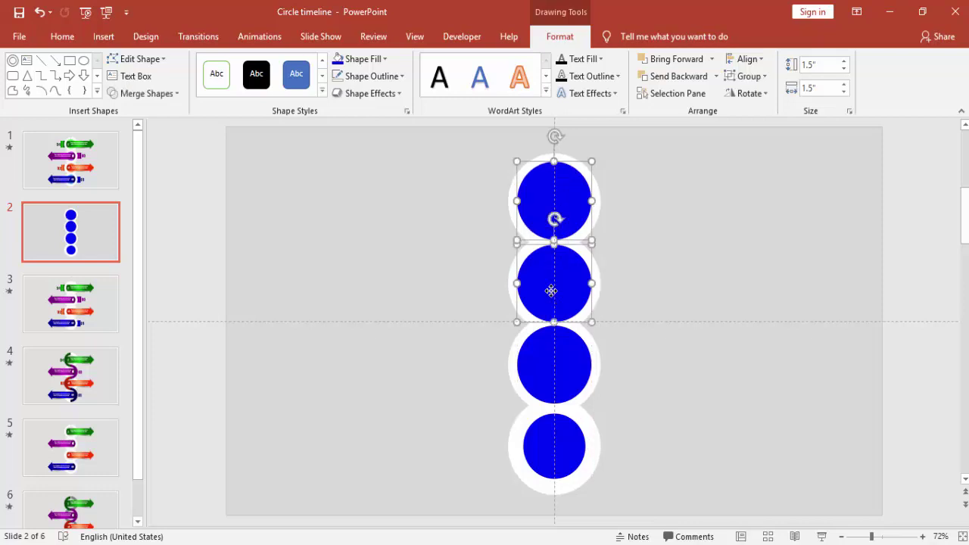
shift+click(548, 362)
click(716, 76)
click(716, 96)
click(700, 278)
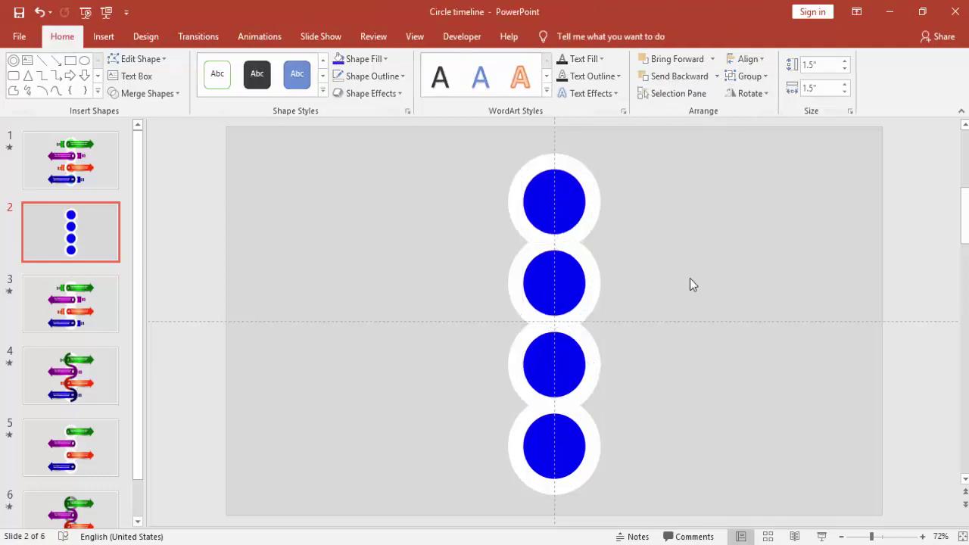
Step: Colour the third circle light green, the second purple, and the top gold
click(564, 362)
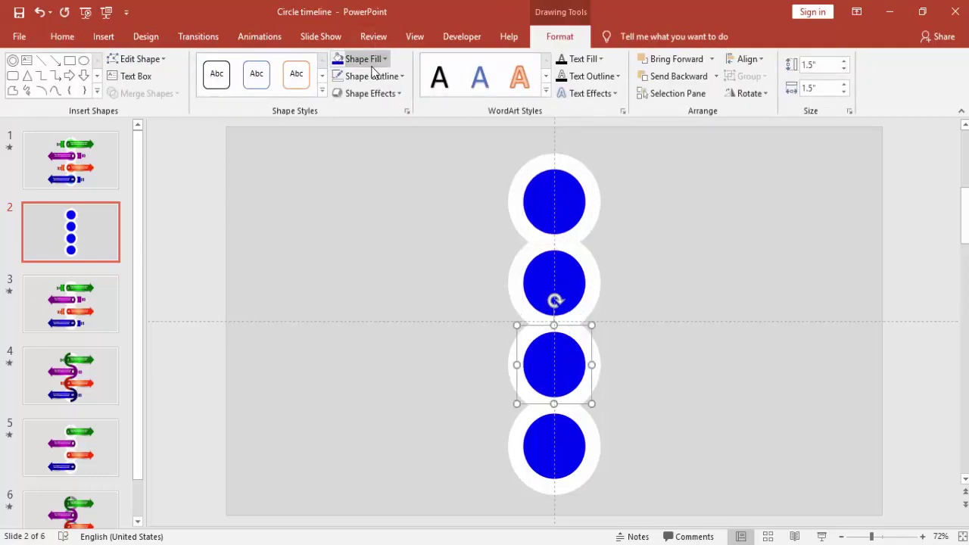
click(367, 60)
click(385, 176)
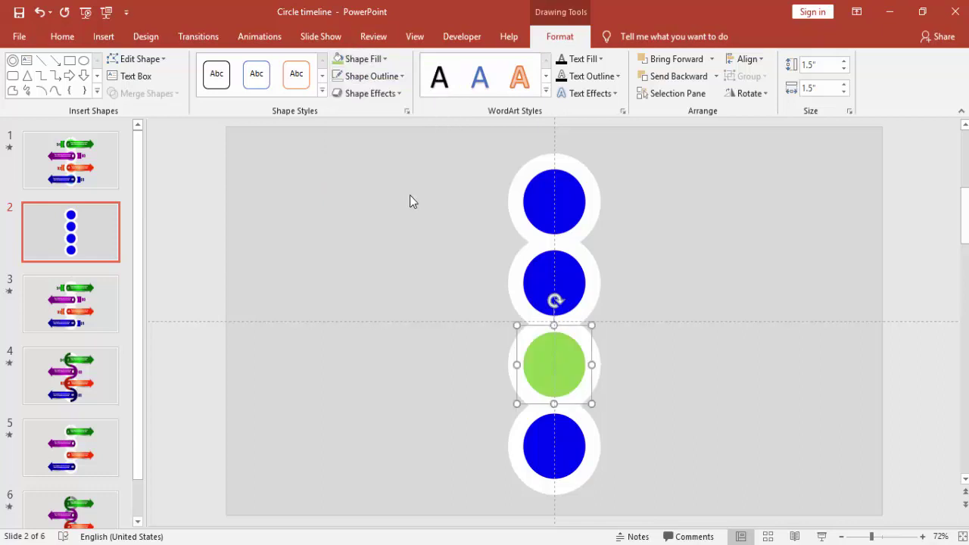
click(538, 276)
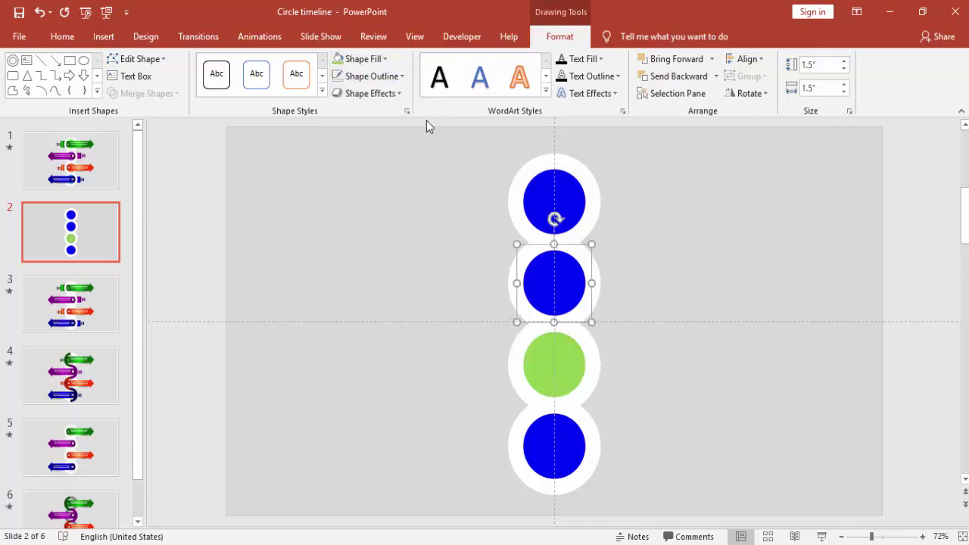
click(379, 60)
click(446, 176)
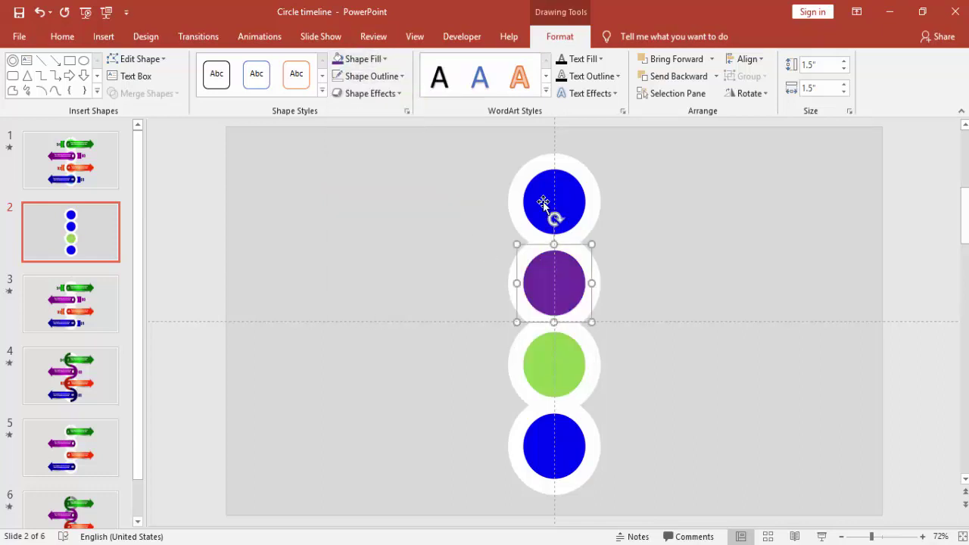
click(548, 193)
click(381, 59)
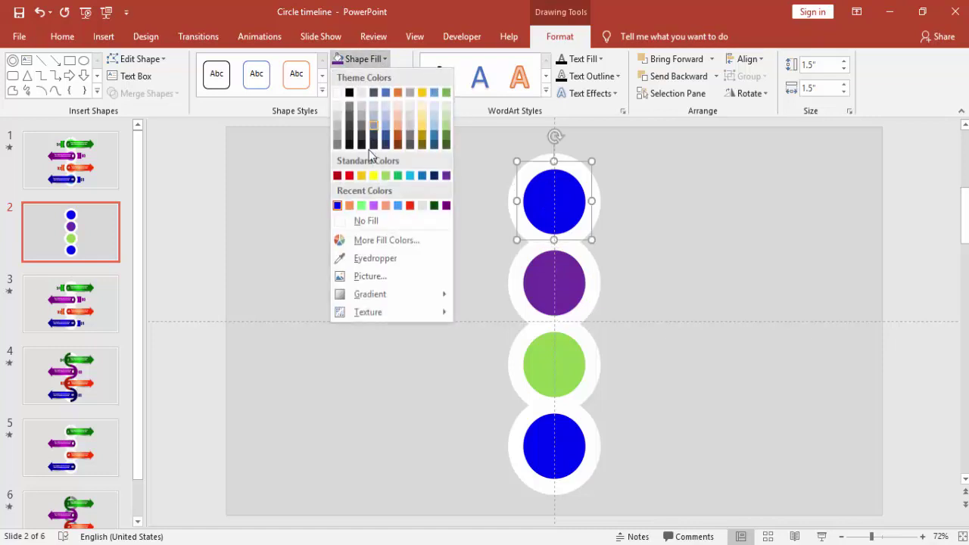
click(361, 177)
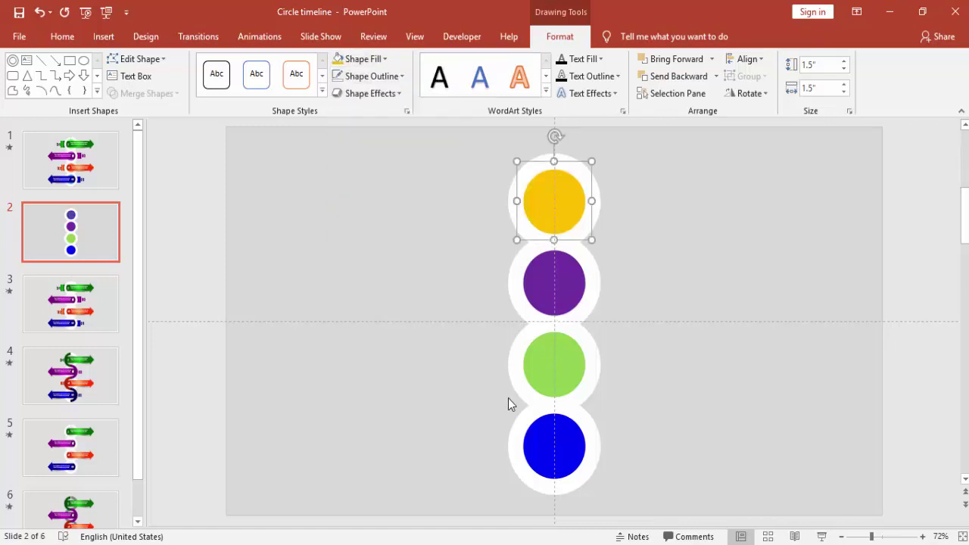
click(562, 443)
Step: Give the blue circle an inner shadow preset and set its distance to 18 pt
right_click(563, 443)
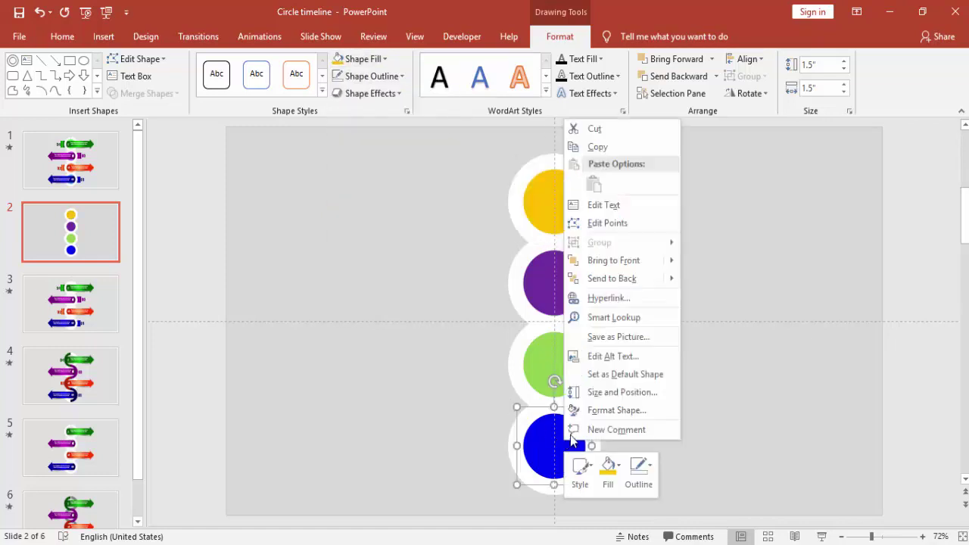
click(617, 410)
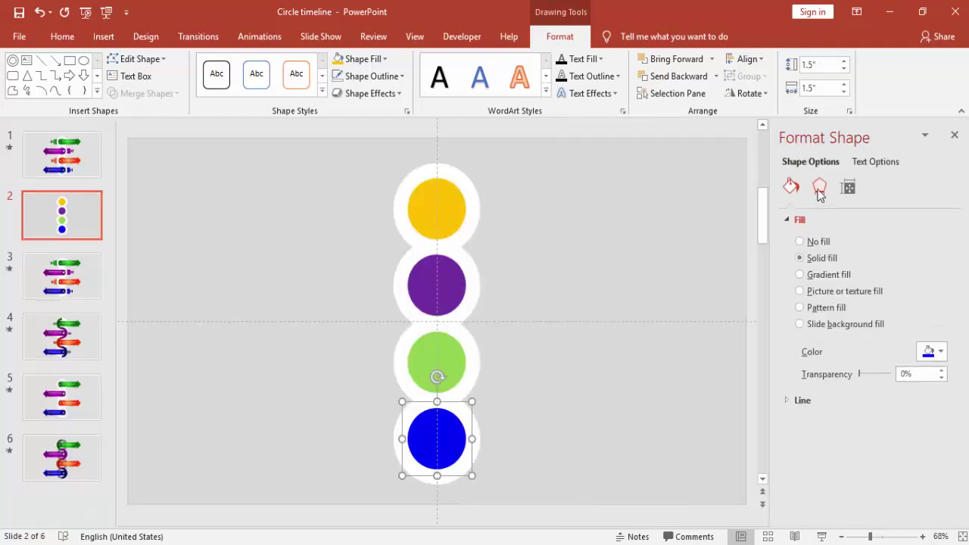
click(818, 189)
click(936, 240)
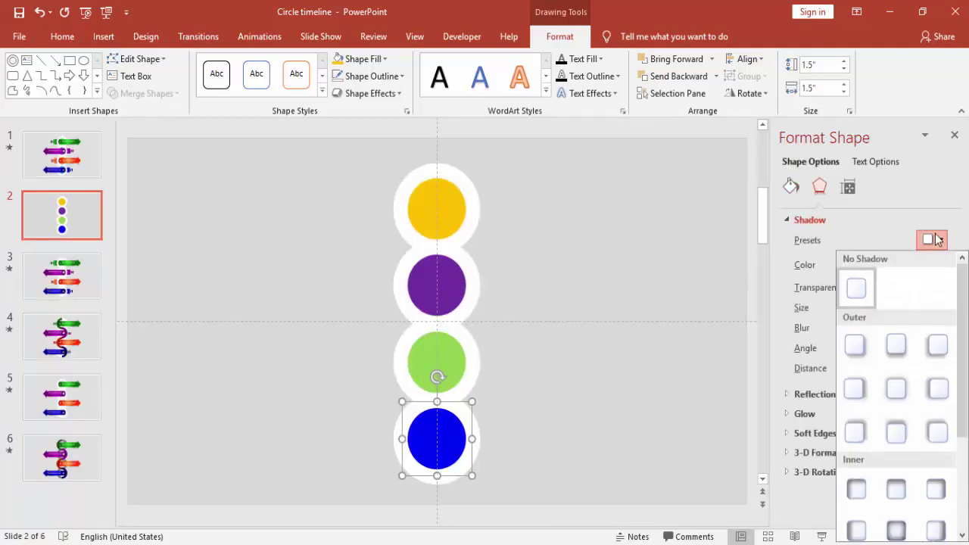
drag(965, 325, 936, 404)
click(936, 445)
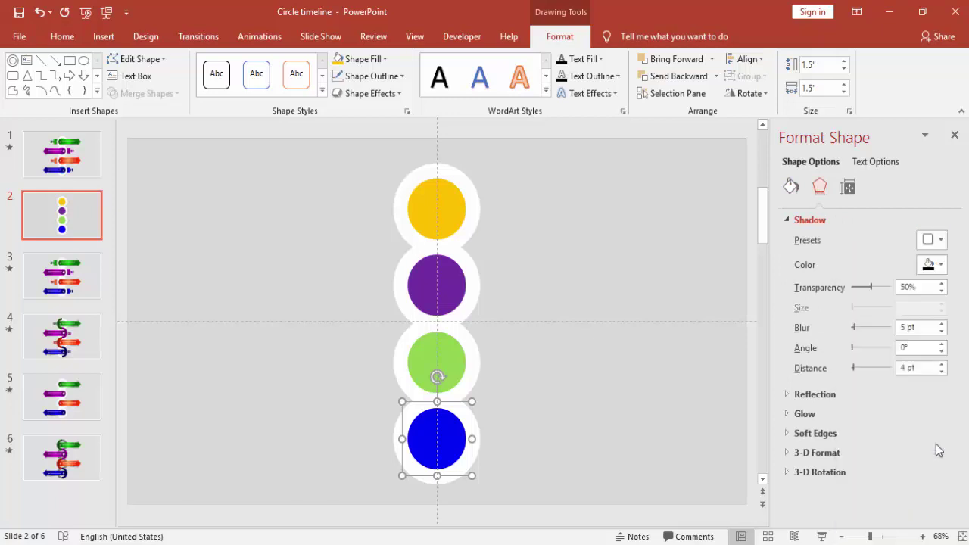
click(941, 372)
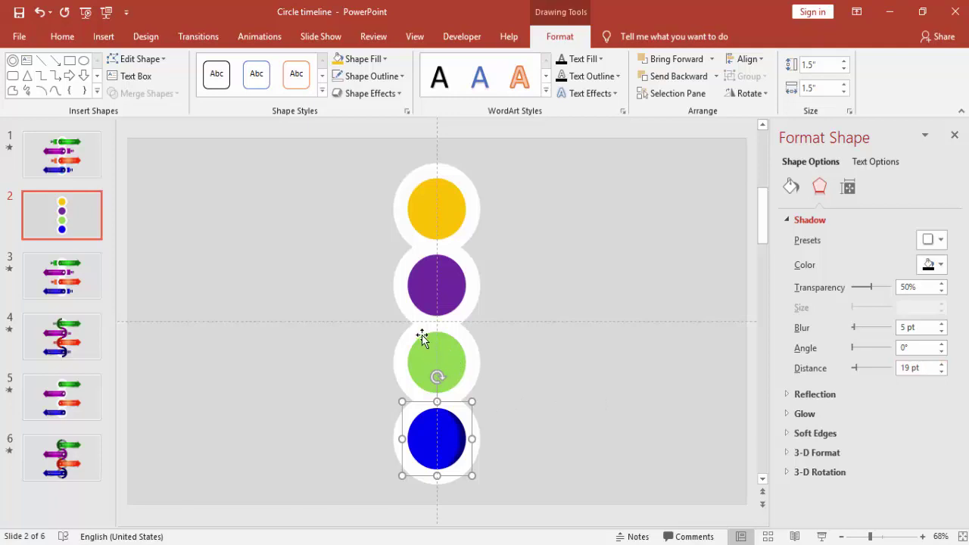
Step: Apply the same inner shadow to the green, purple and gold circles together, adjusting its distance
click(447, 358)
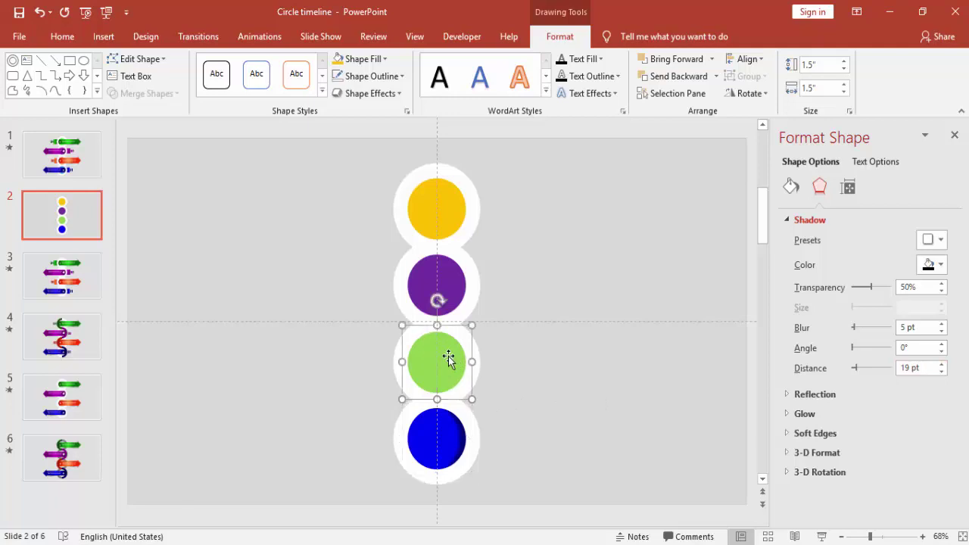
shift+click(441, 289)
shift+click(443, 214)
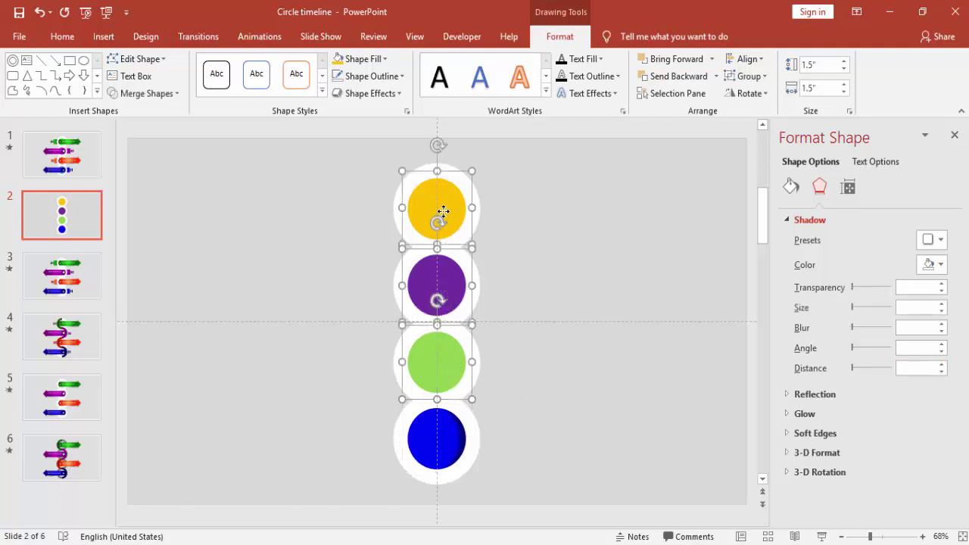
click(931, 240)
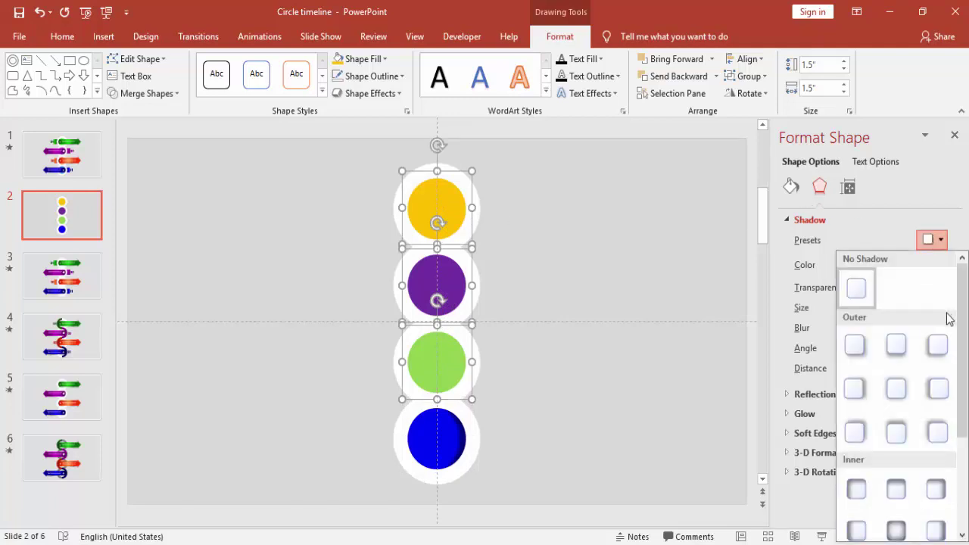
drag(966, 325, 967, 390)
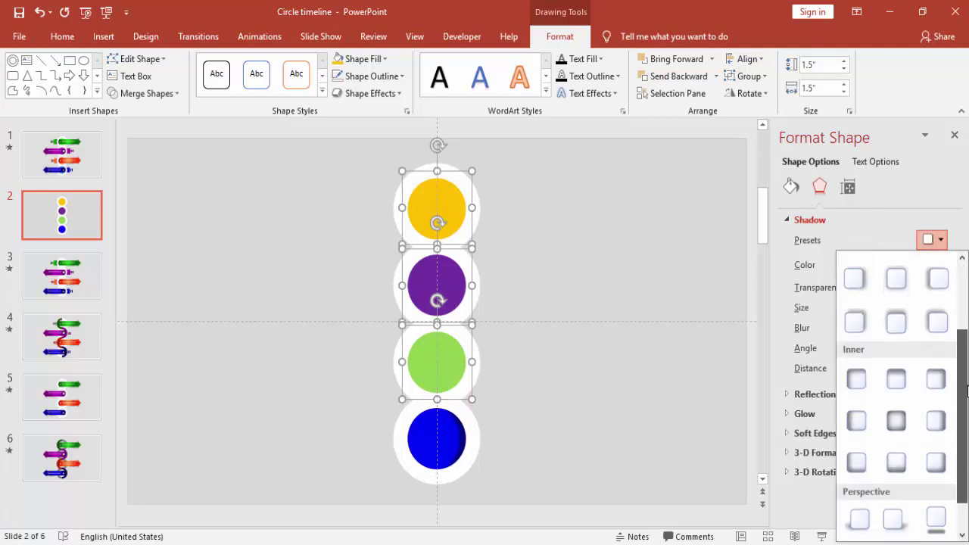
click(938, 421)
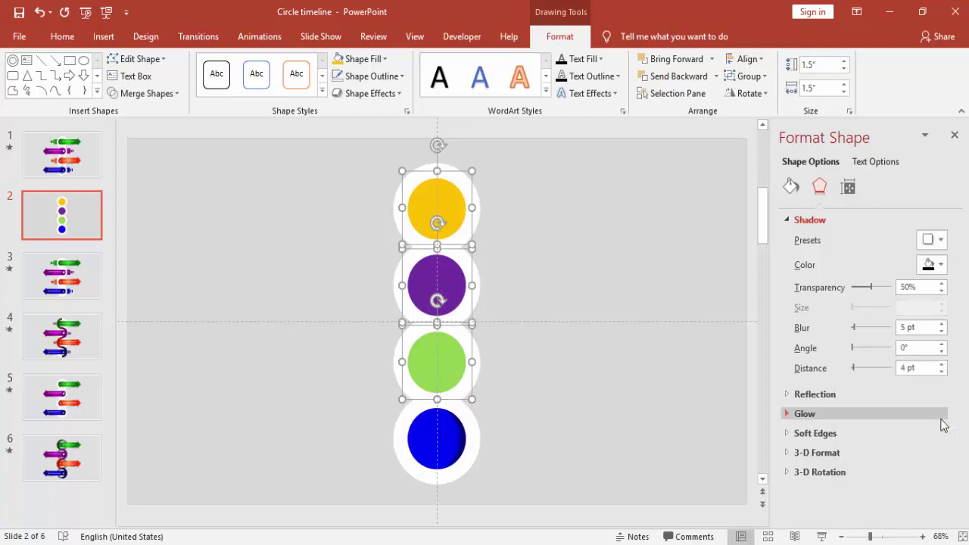
click(940, 364)
click(940, 365)
click(941, 365)
click(941, 365)
click(941, 365)
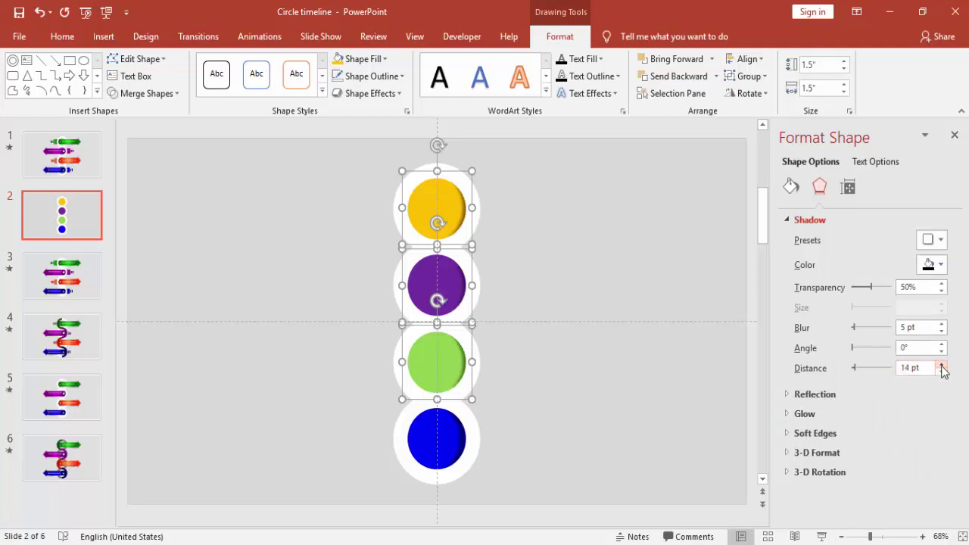
click(941, 365)
click(941, 365)
click(941, 365)
click(941, 365)
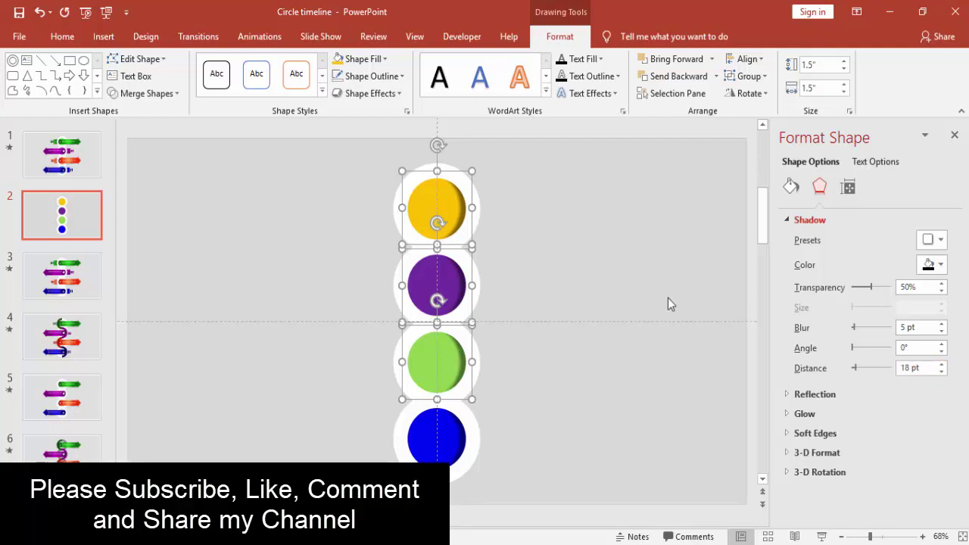
click(604, 287)
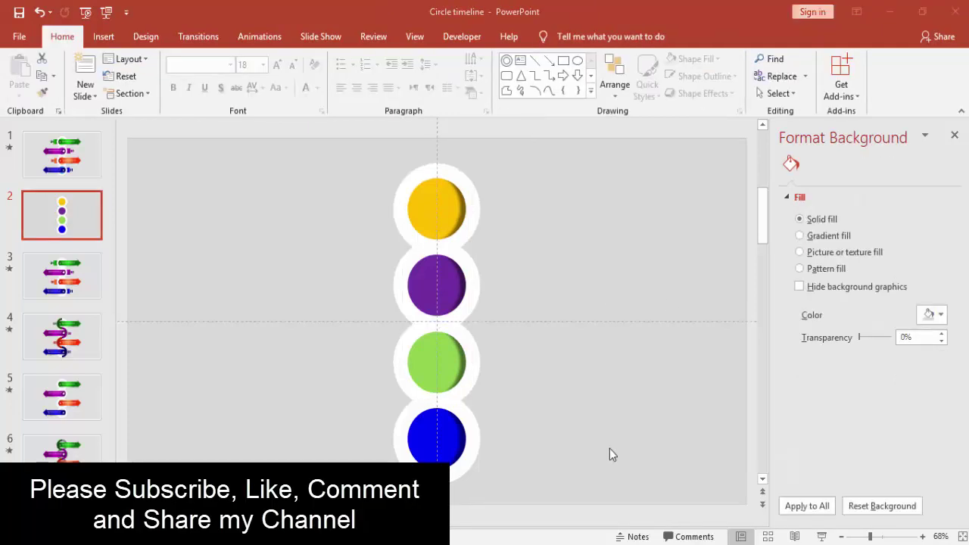
Step: Select the green and yellow circles and flip them horizontally
click(428, 365)
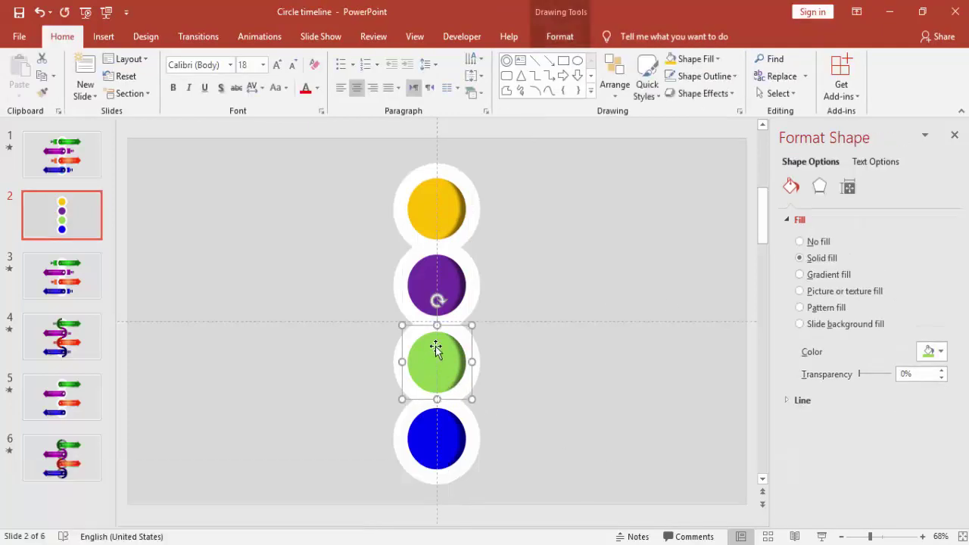
shift+click(432, 214)
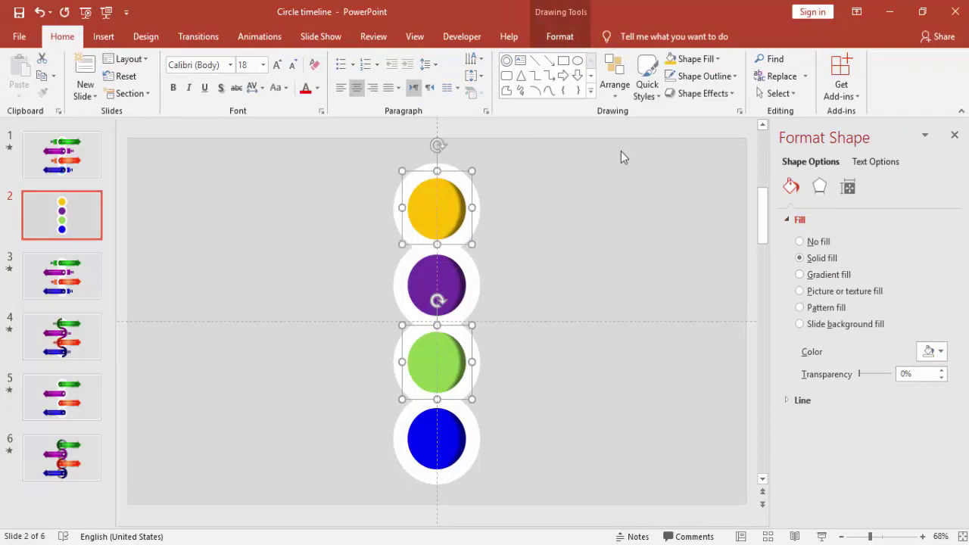
click(561, 37)
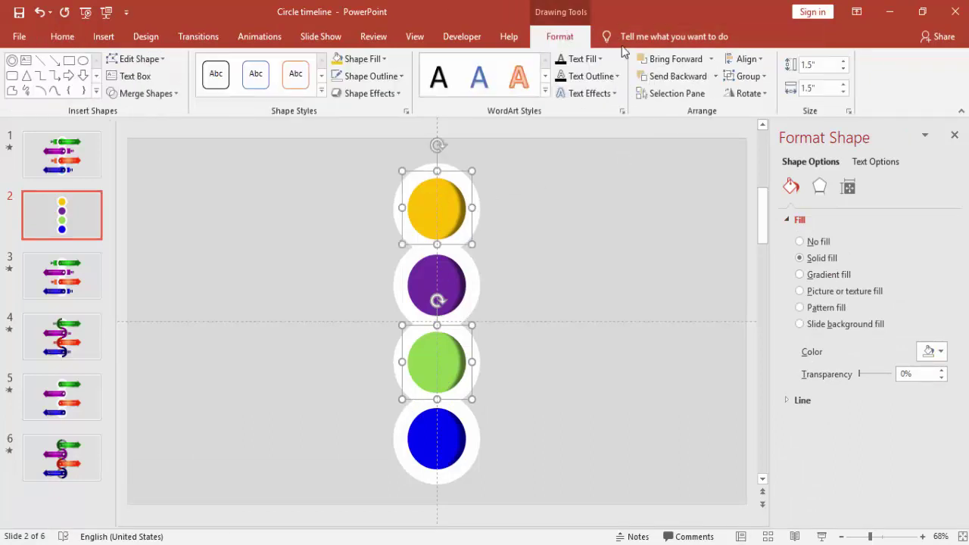
click(760, 95)
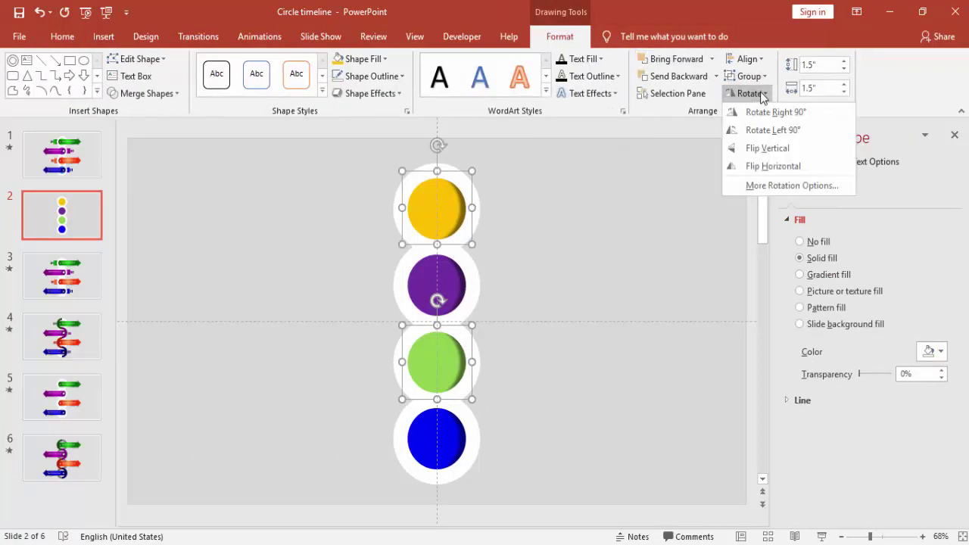
click(769, 166)
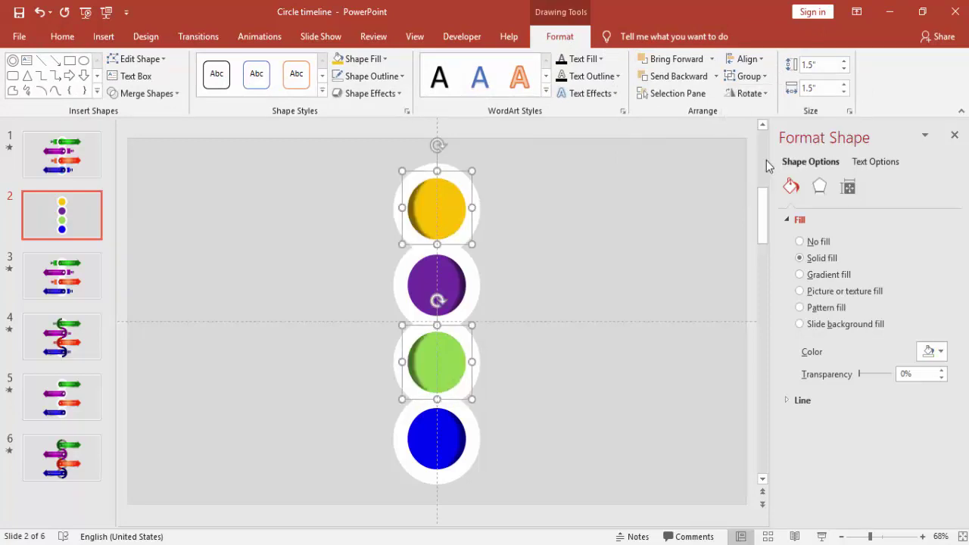
click(619, 244)
Step: Draw a thin rectangle bar just right of the blue ring
click(104, 38)
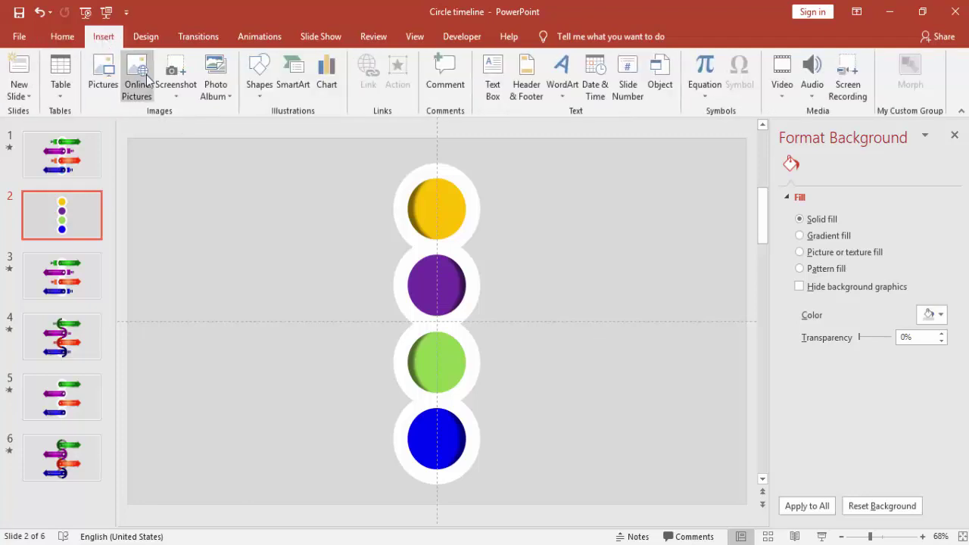
click(256, 97)
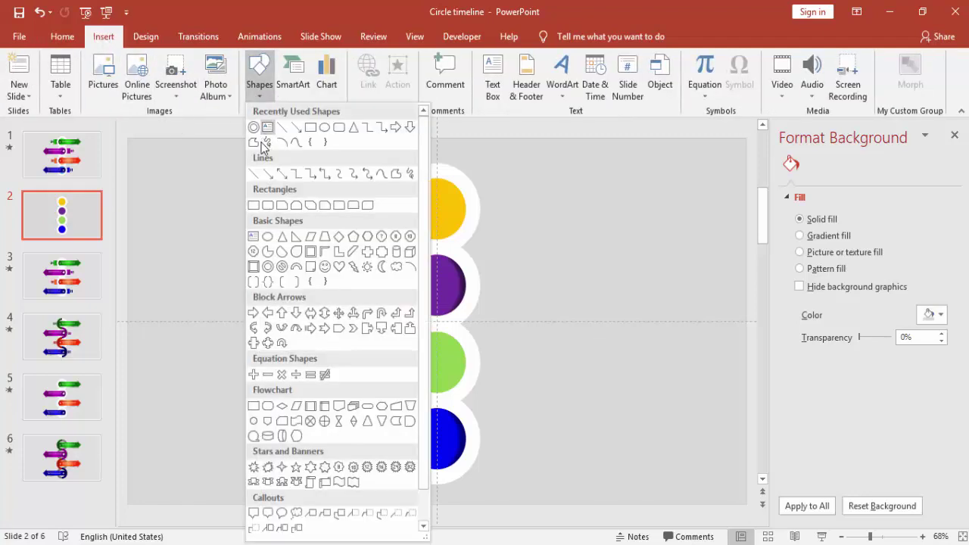
click(253, 204)
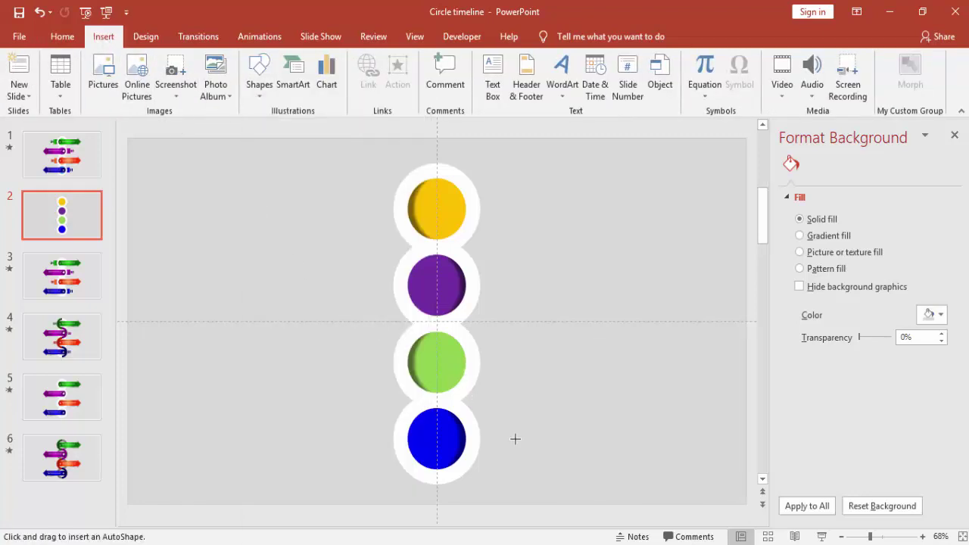
drag(504, 417, 511, 462)
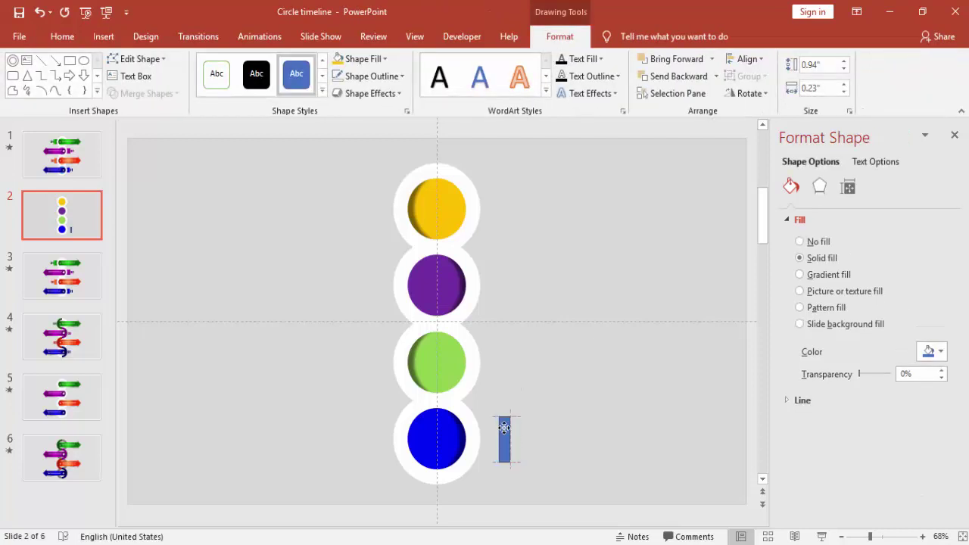
drag(504, 429, 504, 437)
Step: Remove the bar's outline and give it an outer shadow offset to the left
click(371, 76)
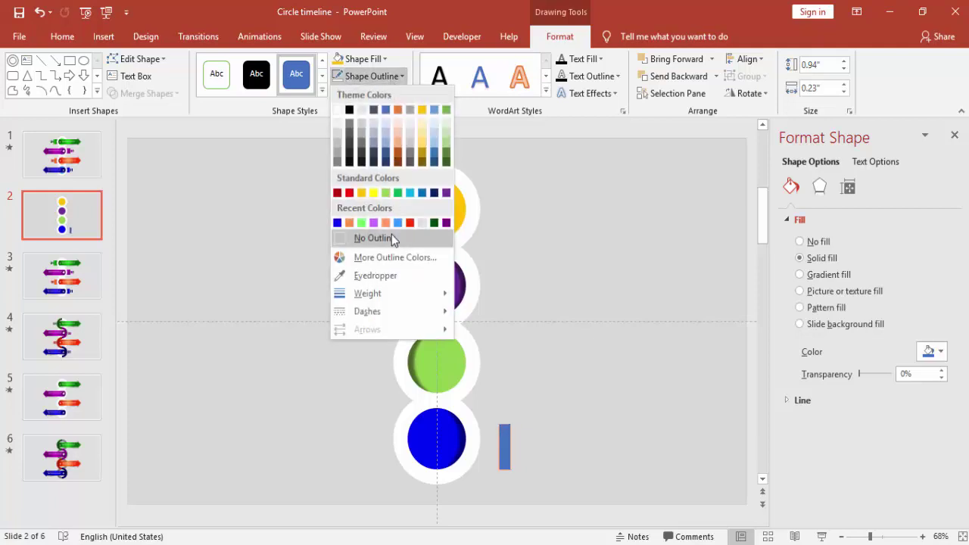
click(420, 236)
click(819, 187)
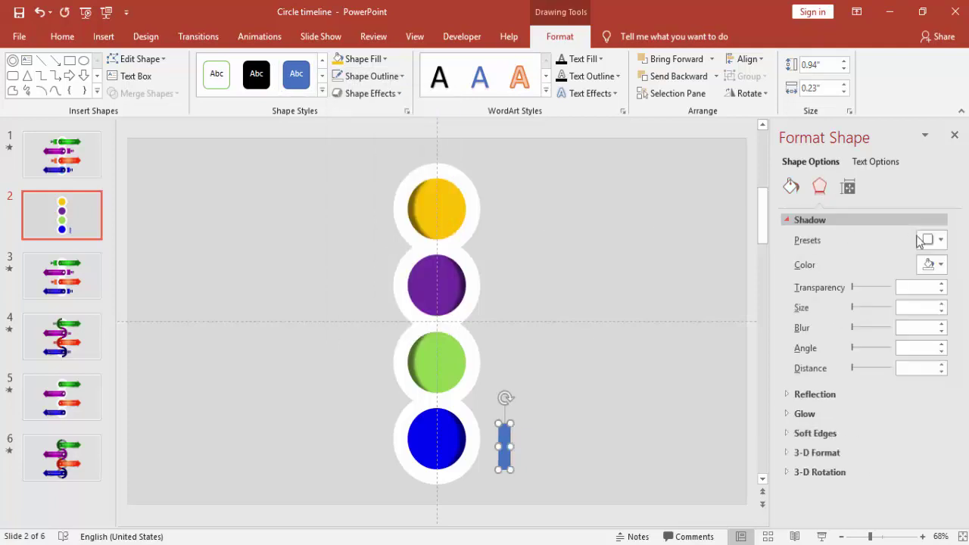
click(937, 240)
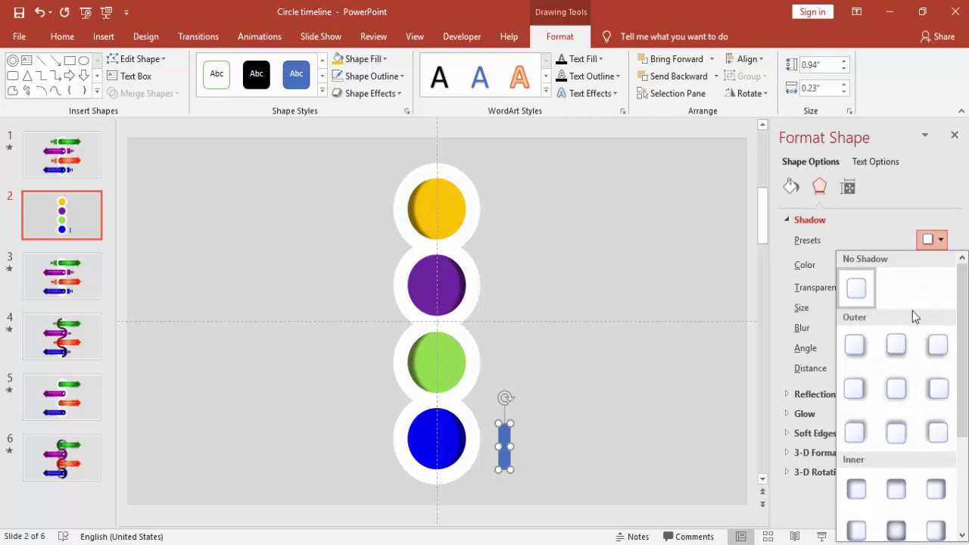
click(937, 388)
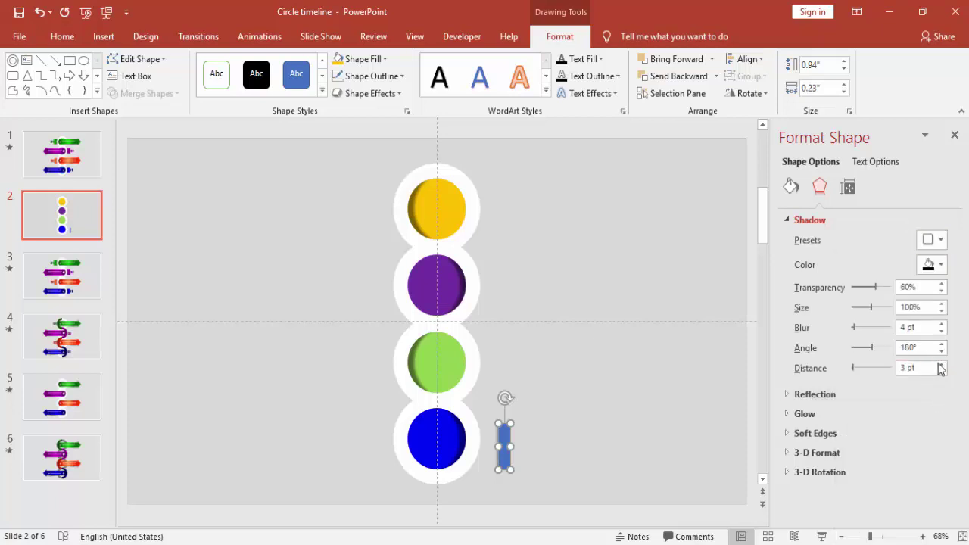
click(588, 402)
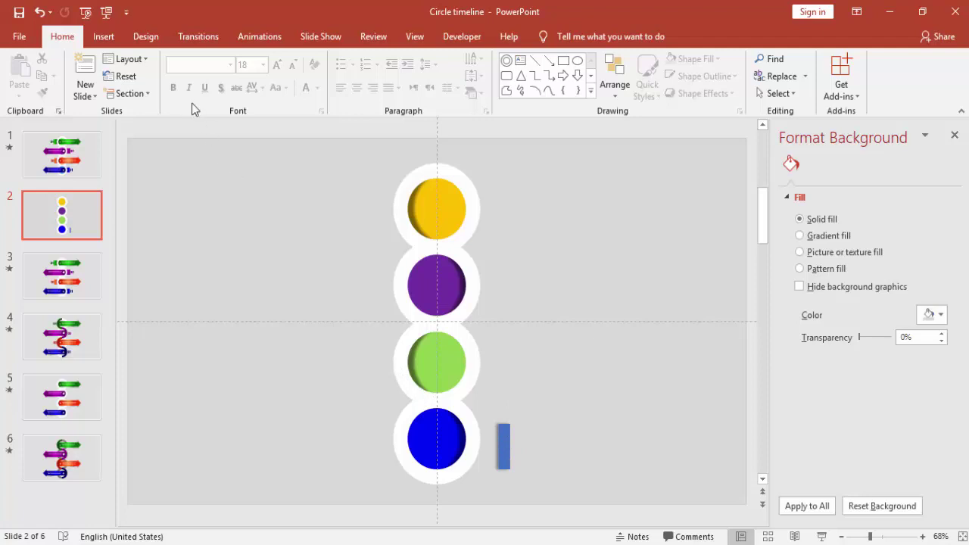
click(104, 36)
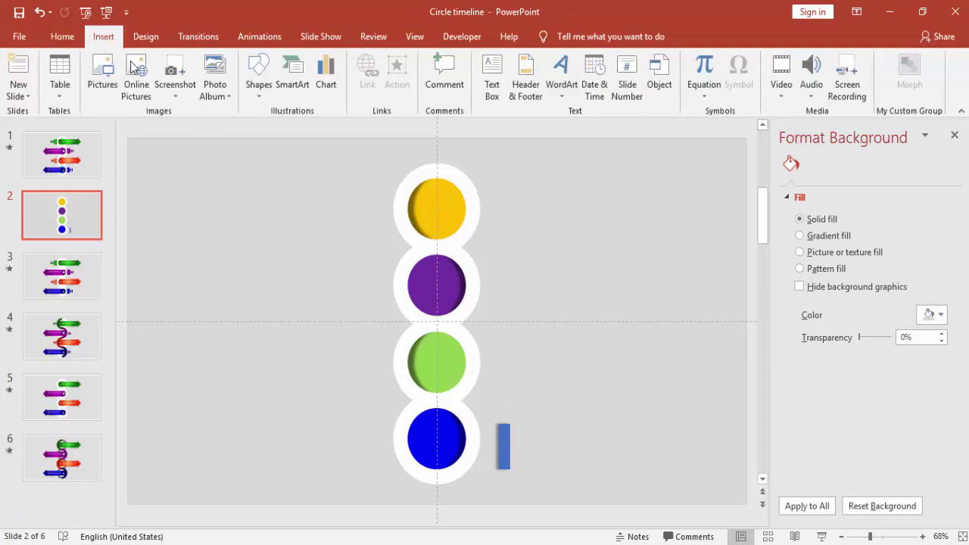
Step: Draw a taller rectangle over the blue bar, remove its outline and fill it grey
click(258, 83)
click(305, 130)
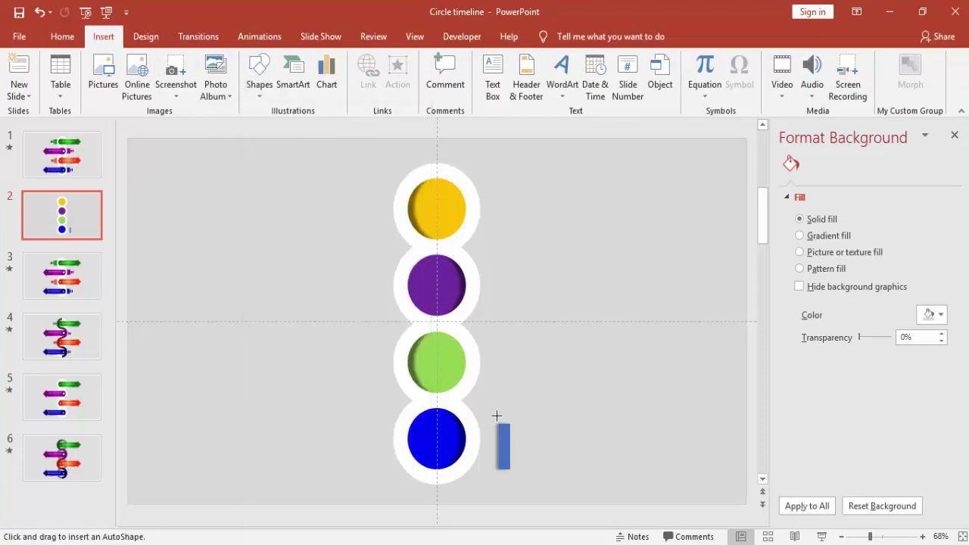
drag(498, 417, 517, 484)
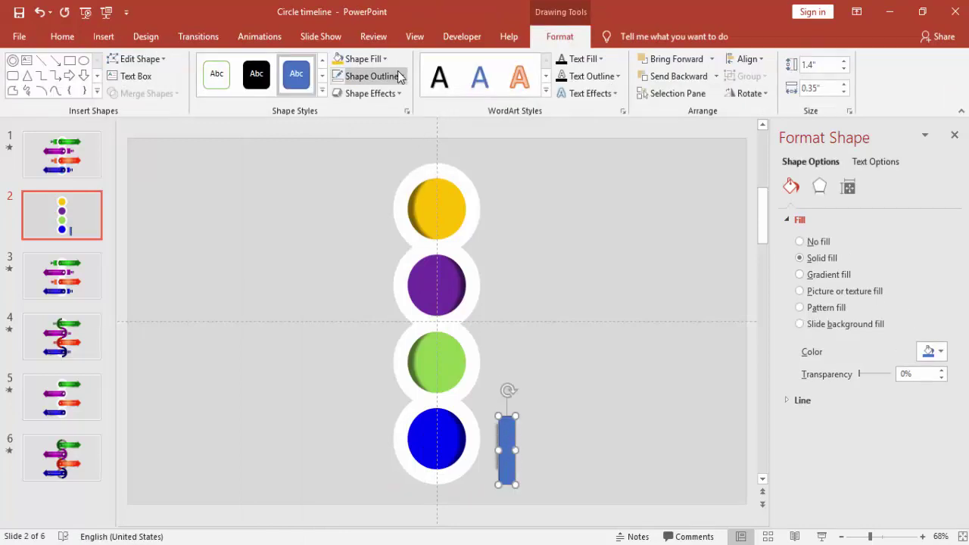
click(399, 77)
click(383, 243)
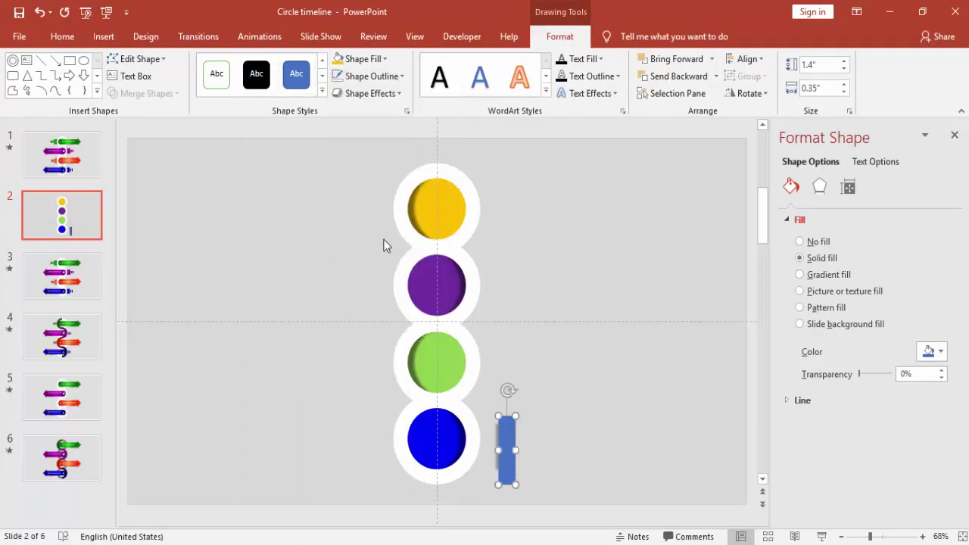
click(928, 351)
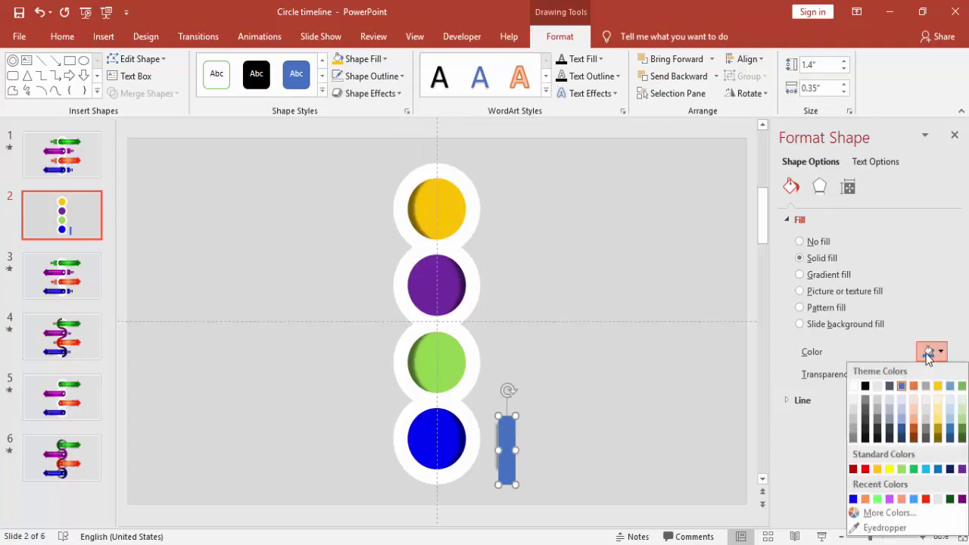
click(865, 411)
click(588, 396)
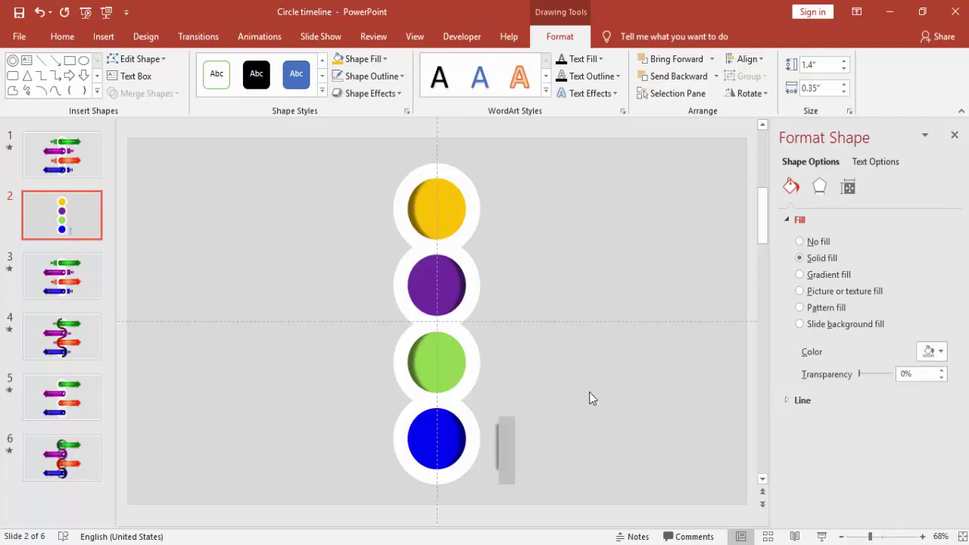
Step: Change the rectangle's fill to a paler grey close to the background
click(504, 427)
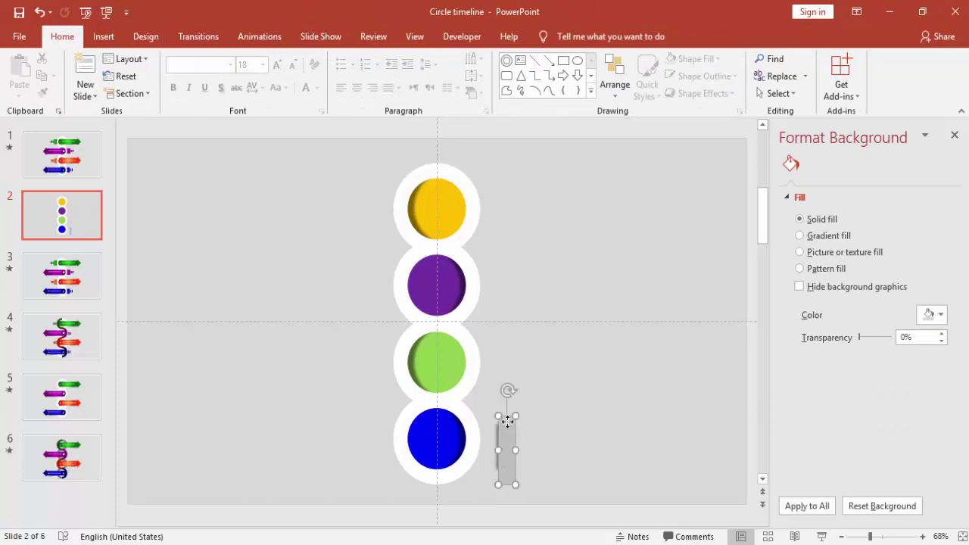
click(933, 349)
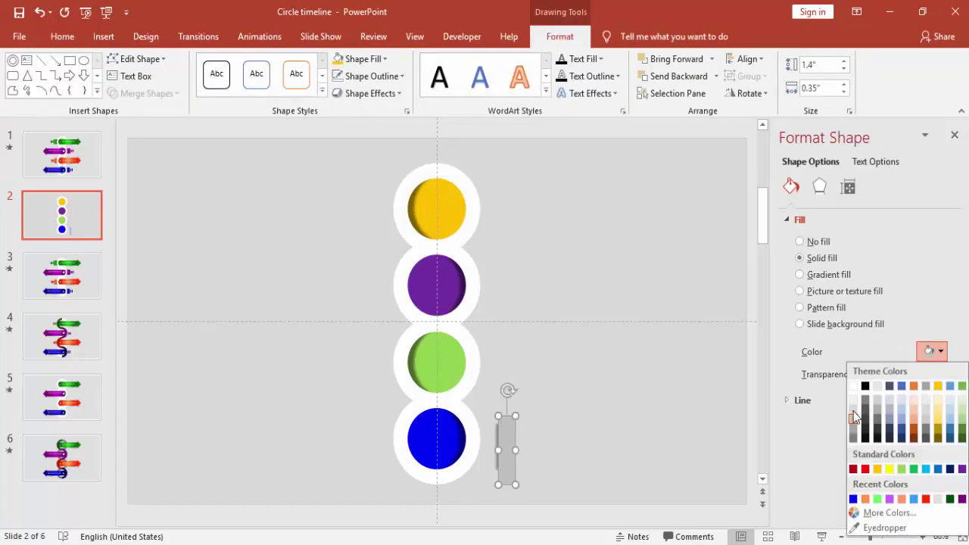
click(853, 411)
click(535, 437)
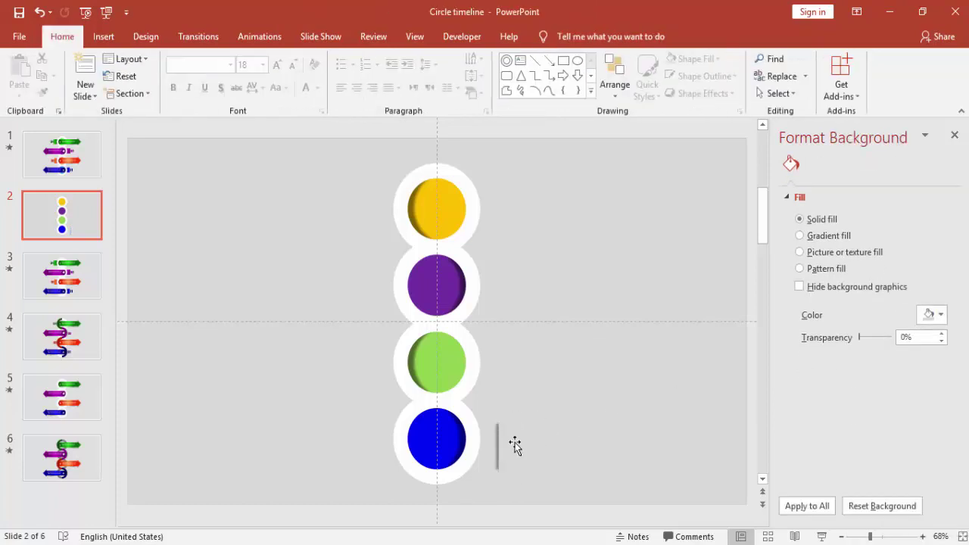
Step: Undo the pale grey rectangle and raise the blue bar's shadow to 6 pt distance and 8 pt blur
click(508, 448)
drag(508, 446, 506, 443)
key(ctrl+z)
click(505, 445)
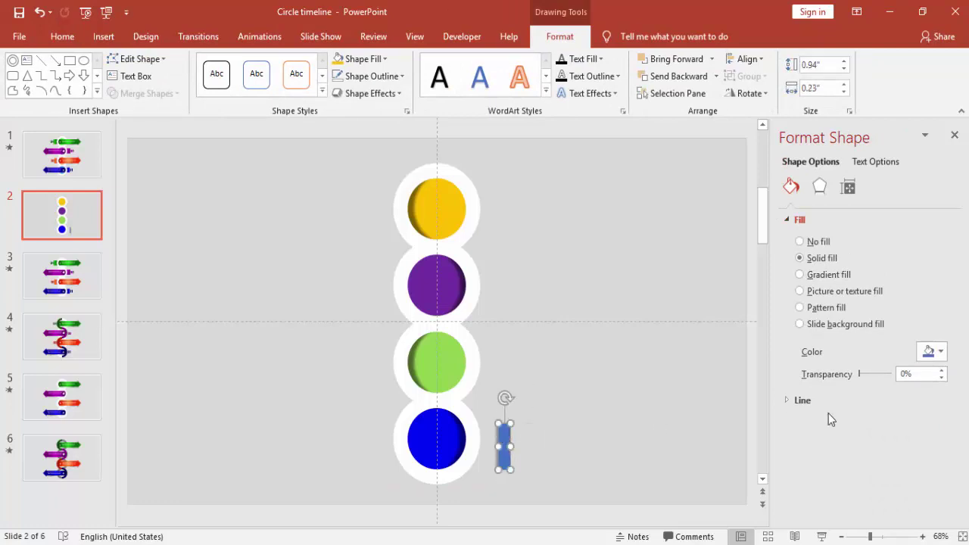
click(819, 187)
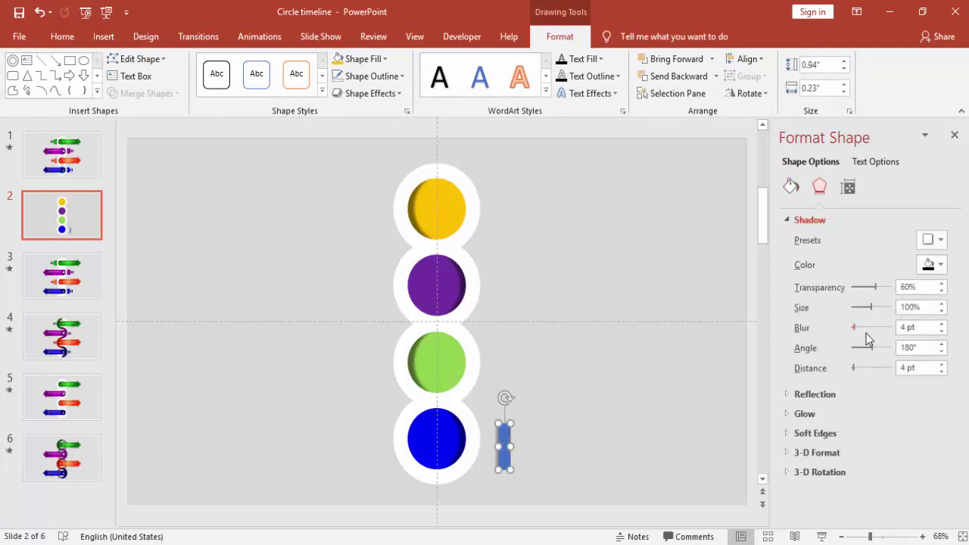
click(942, 365)
click(587, 419)
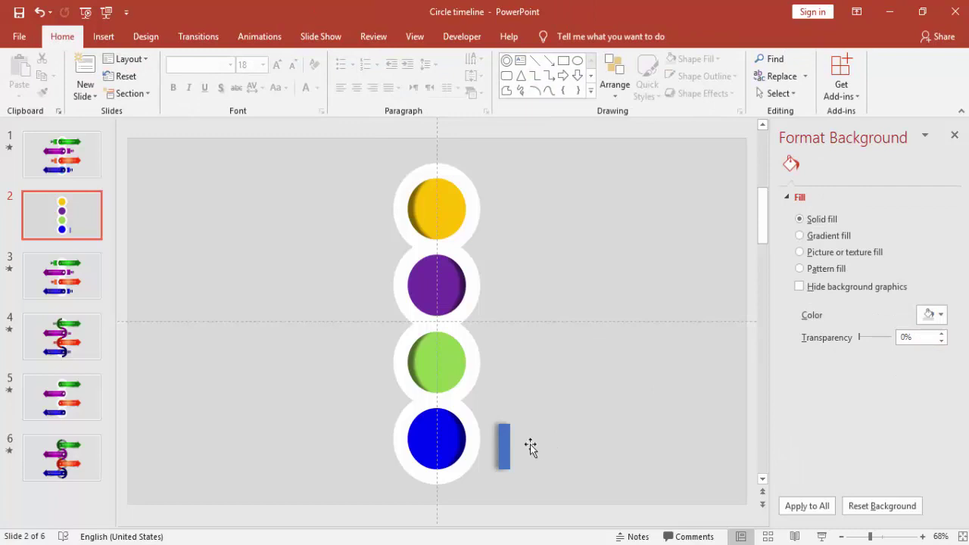
click(530, 444)
Step: Nudge the blue bar toward the ring, then select it with its frame and group them
drag(519, 448, 504, 452)
click(531, 487)
drag(531, 487, 481, 394)
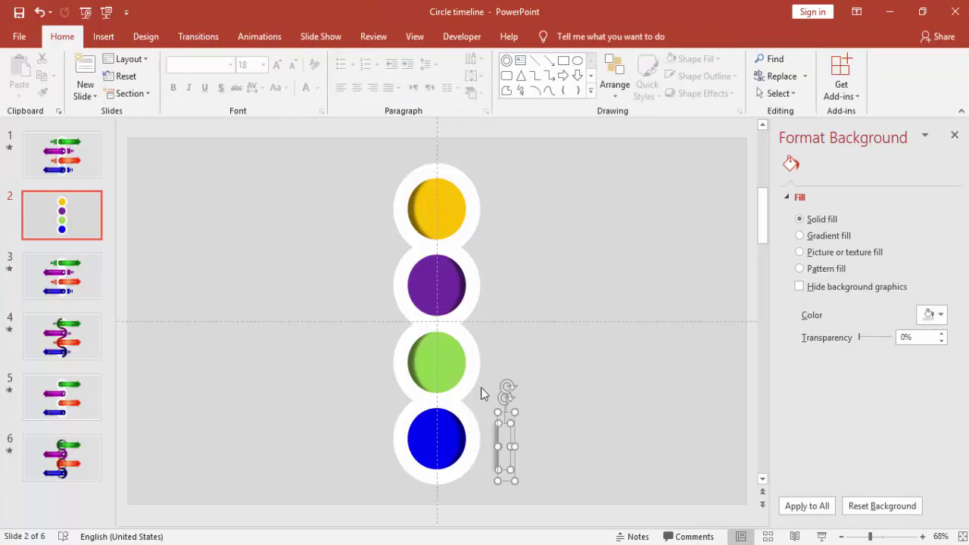
right_click(505, 444)
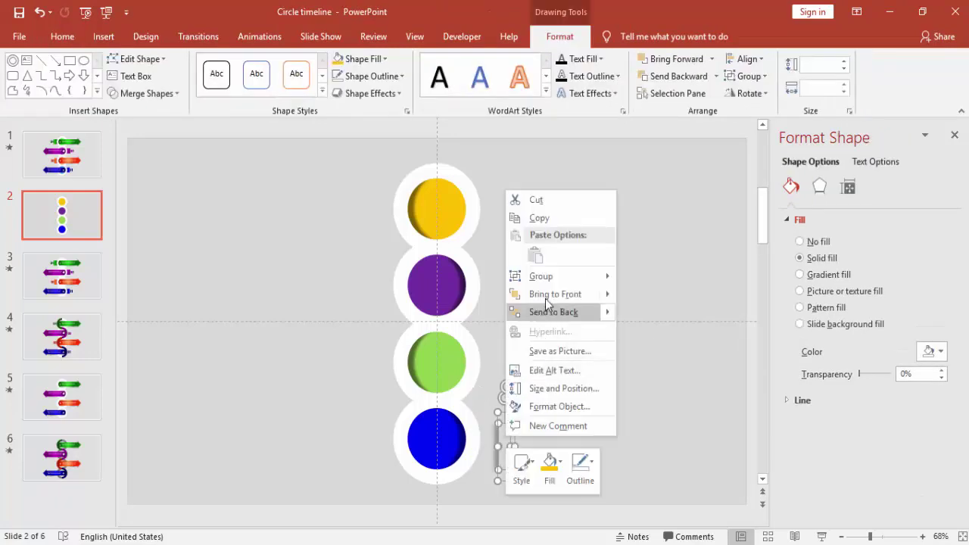
mouse_move(561, 277)
click(640, 278)
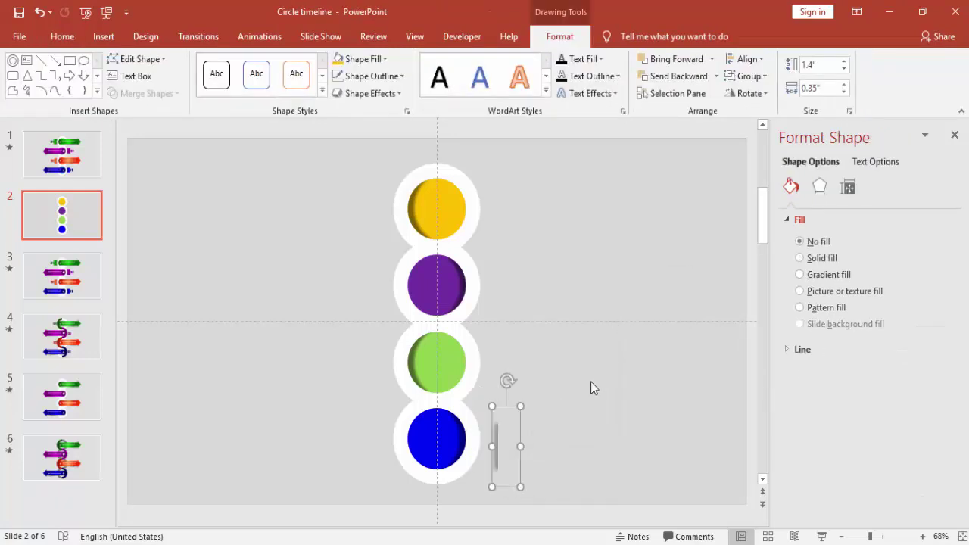
key(ctrl+z)
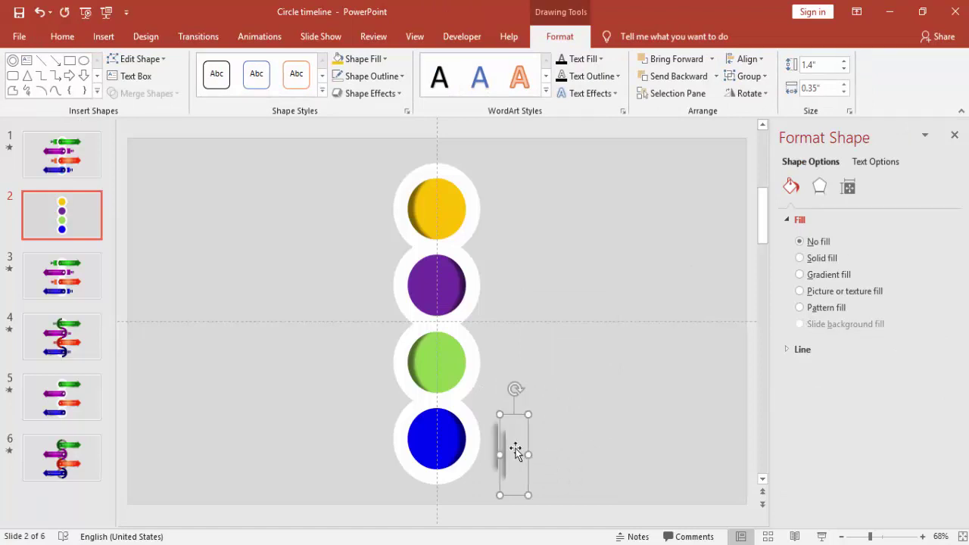
Step: Place shadow-bar copies left of the green ring, right of the purple ring and left of the yellow ring
drag(512, 447, 381, 284)
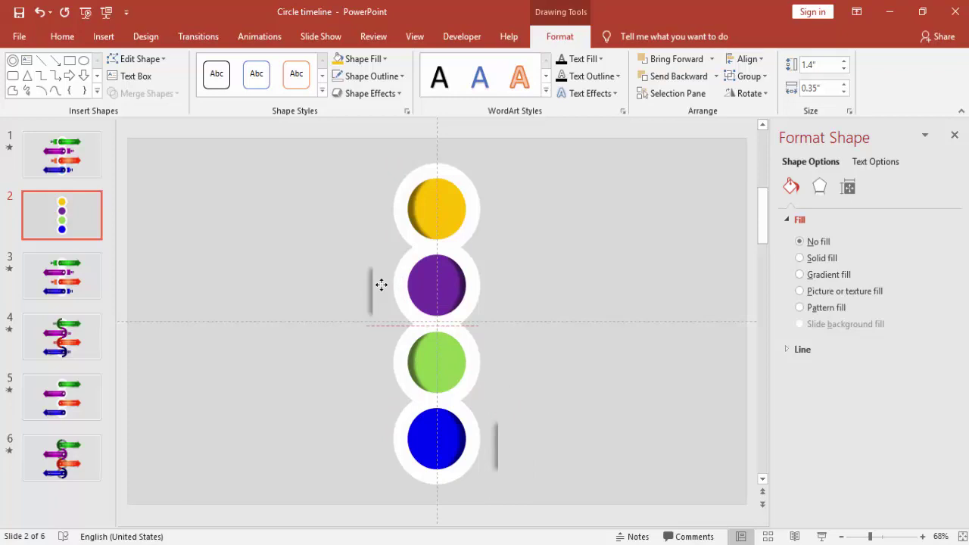
drag(381, 288, 381, 358)
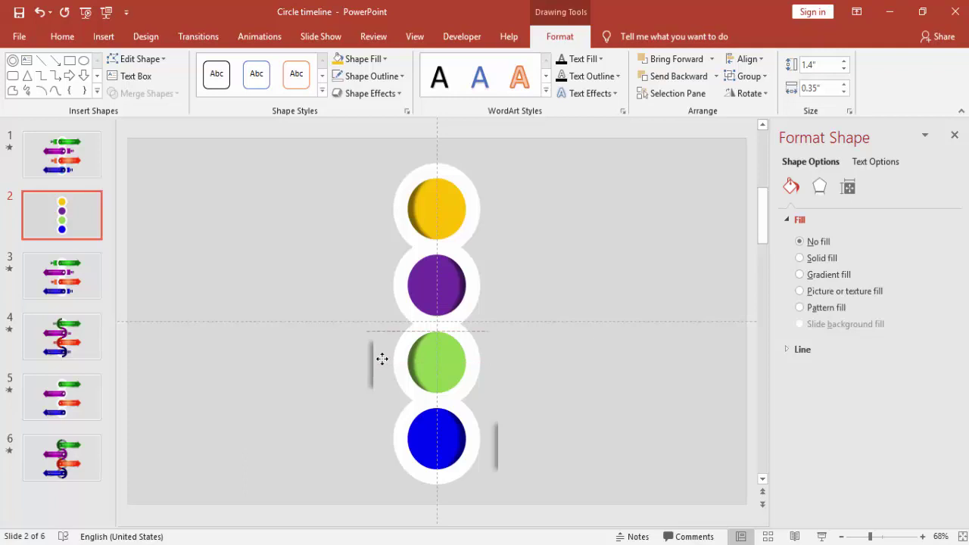
drag(381, 358, 381, 358)
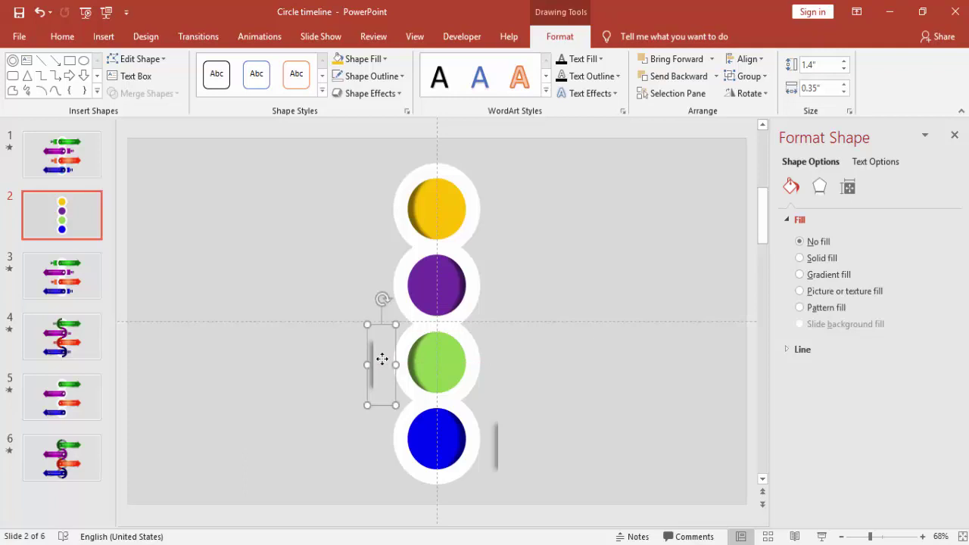
key(ctrl+z)
drag(250, 278, 504, 276)
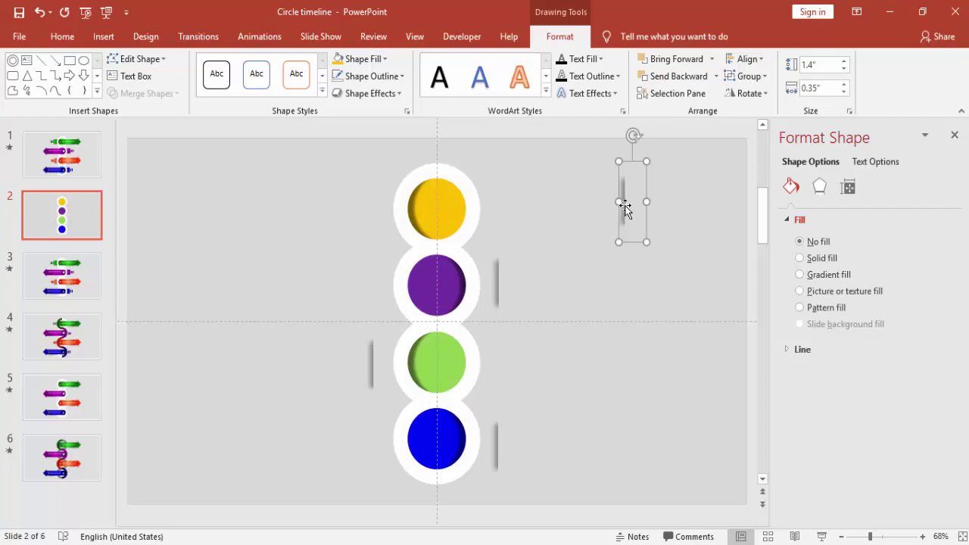
drag(622, 200, 378, 207)
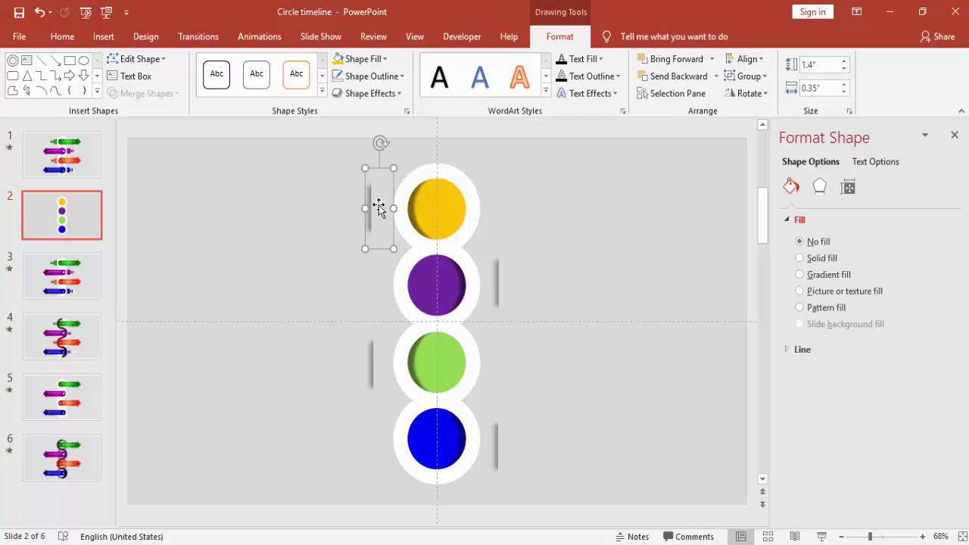
Step: Flip the two left-side bars beside the yellow and green rings vertically
shift+click(377, 367)
click(751, 94)
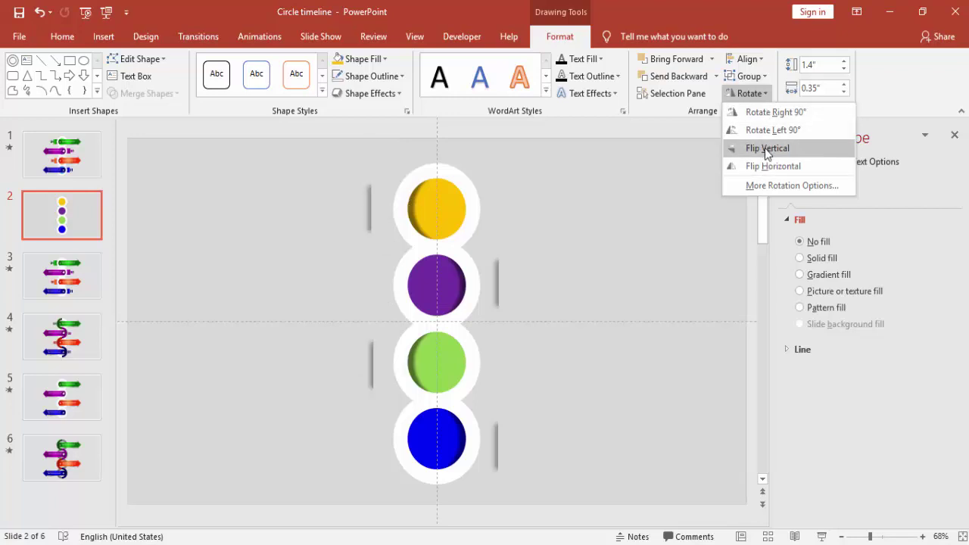
click(767, 149)
click(598, 272)
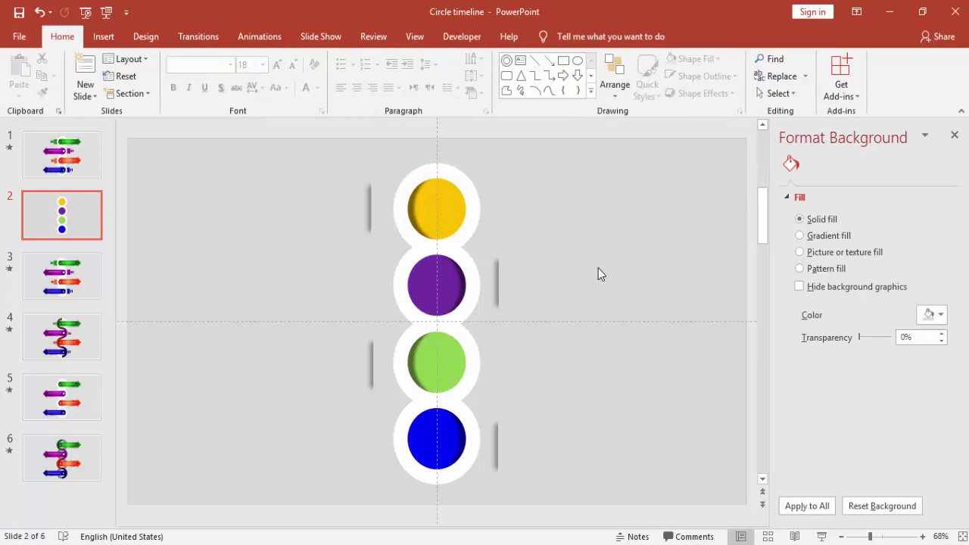
Step: Select the bar left of the green ring and move its frame aside to expose the blue bar
click(371, 365)
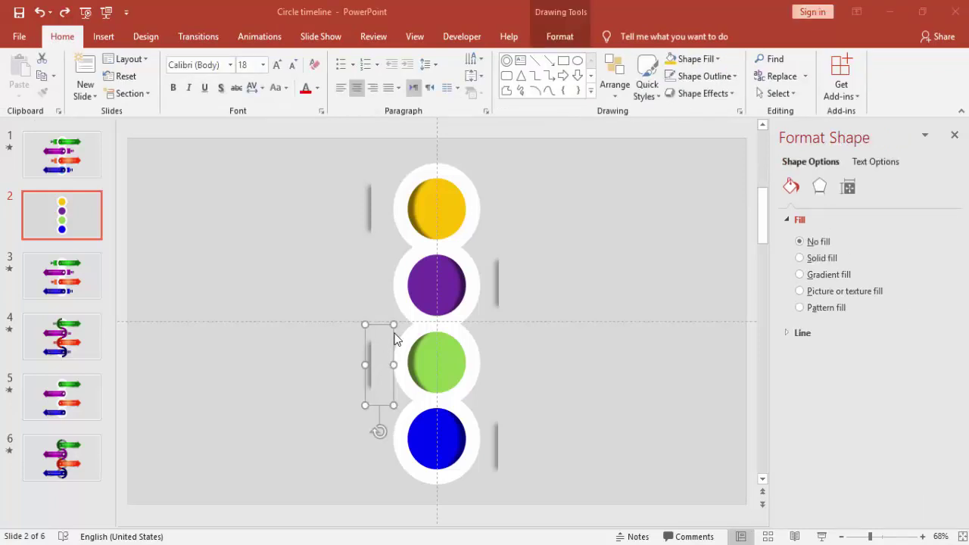
right_click(395, 333)
mouse_move(493, 181)
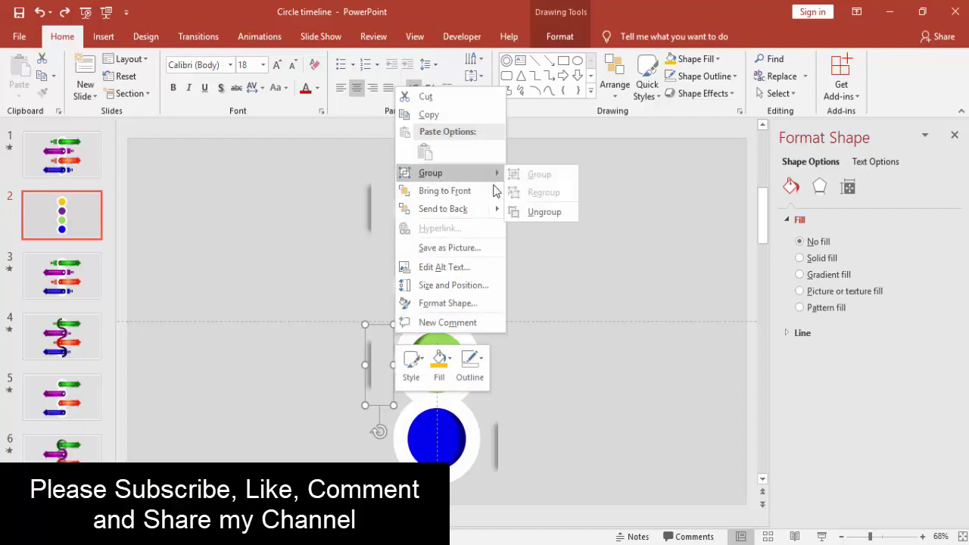
click(614, 350)
click(379, 361)
drag(381, 362, 341, 357)
Step: Give the blue bar an outer shadow at 0° with 7 pt blur and 7 pt distance
click(379, 363)
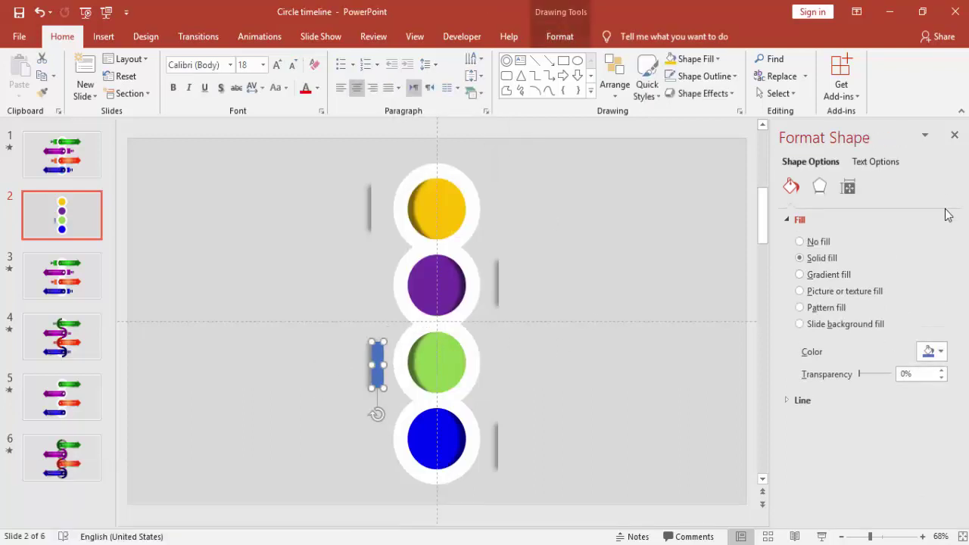
click(819, 185)
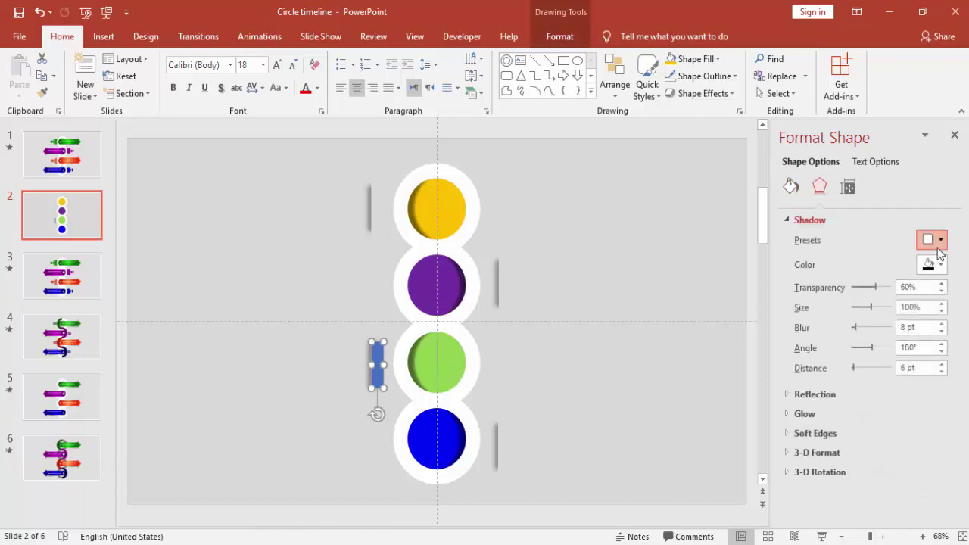
click(937, 241)
click(854, 388)
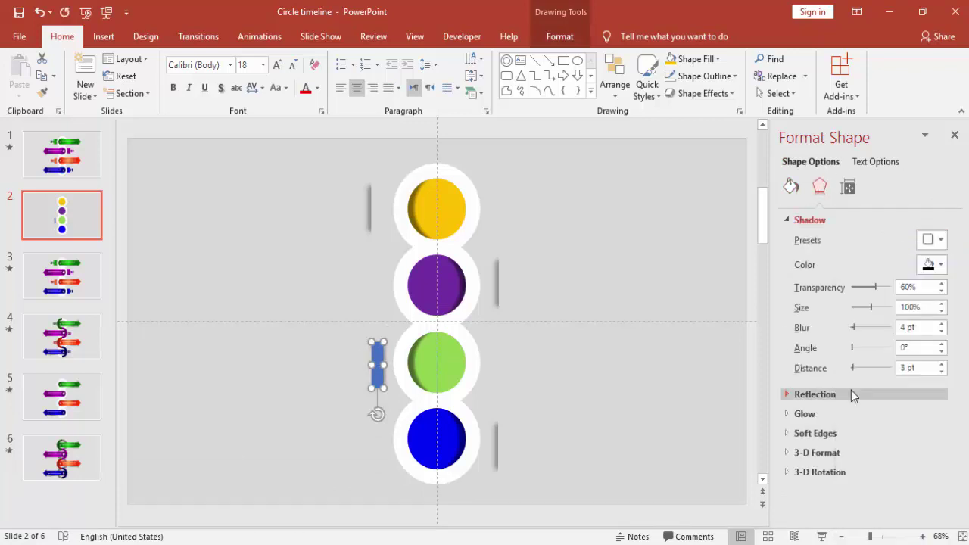
click(941, 364)
click(941, 364)
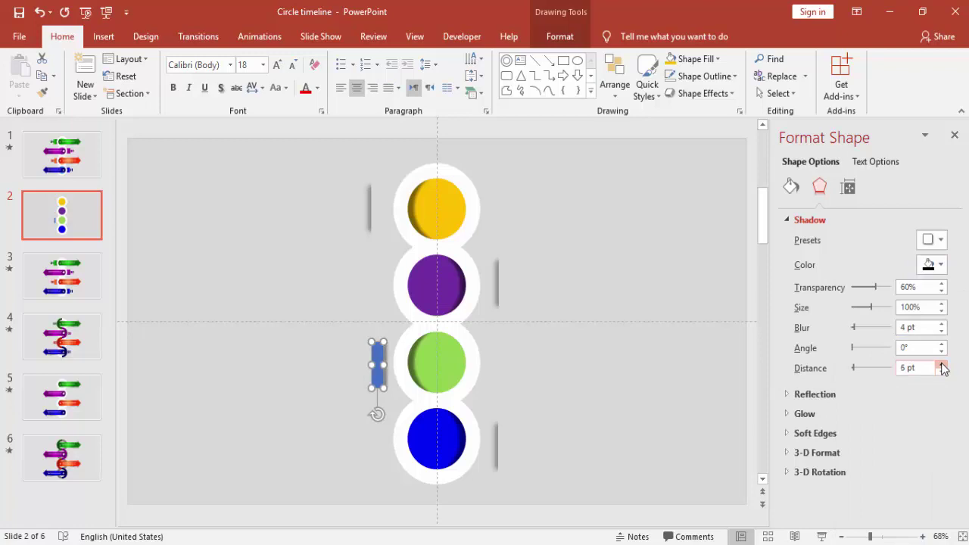
click(940, 364)
click(941, 324)
click(618, 352)
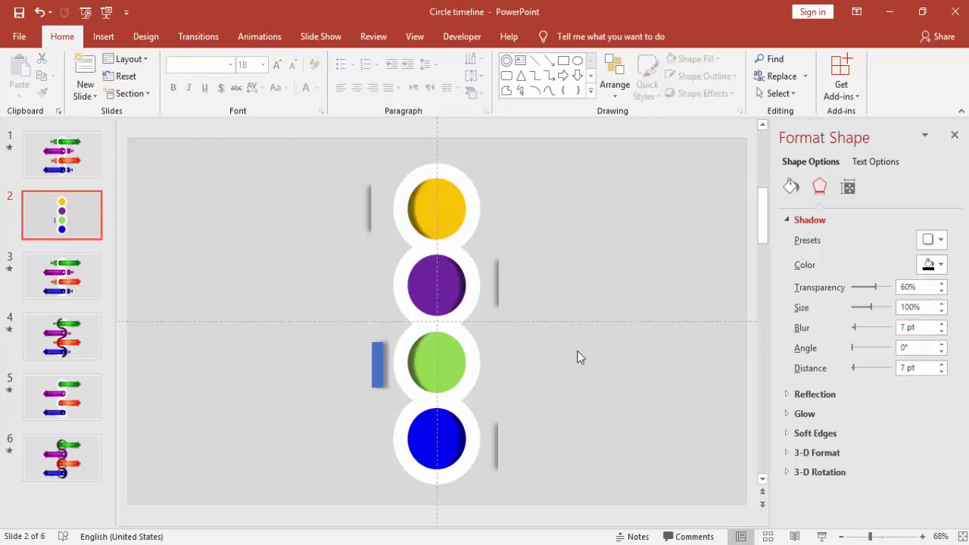
Step: Move the transparent frame back over the blue bar
click(334, 360)
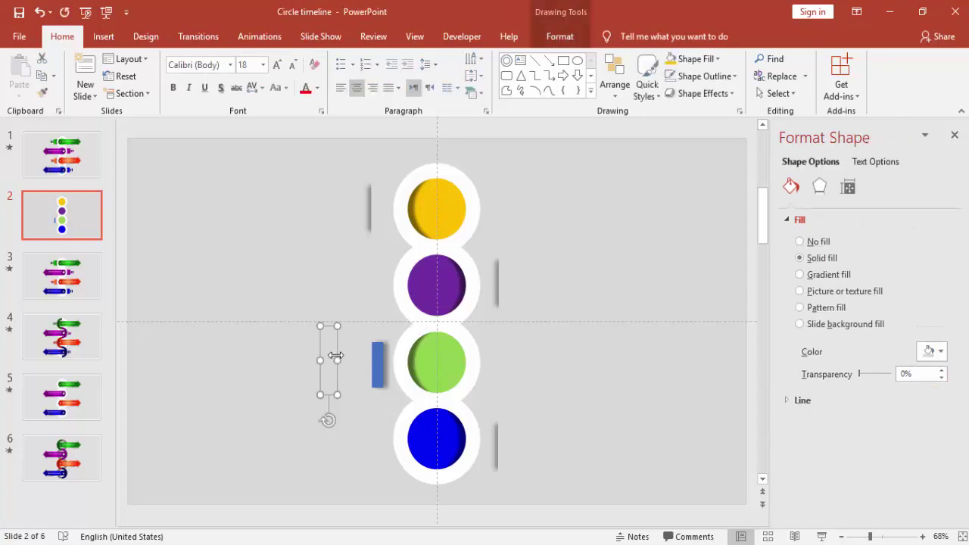
drag(336, 347, 376, 350)
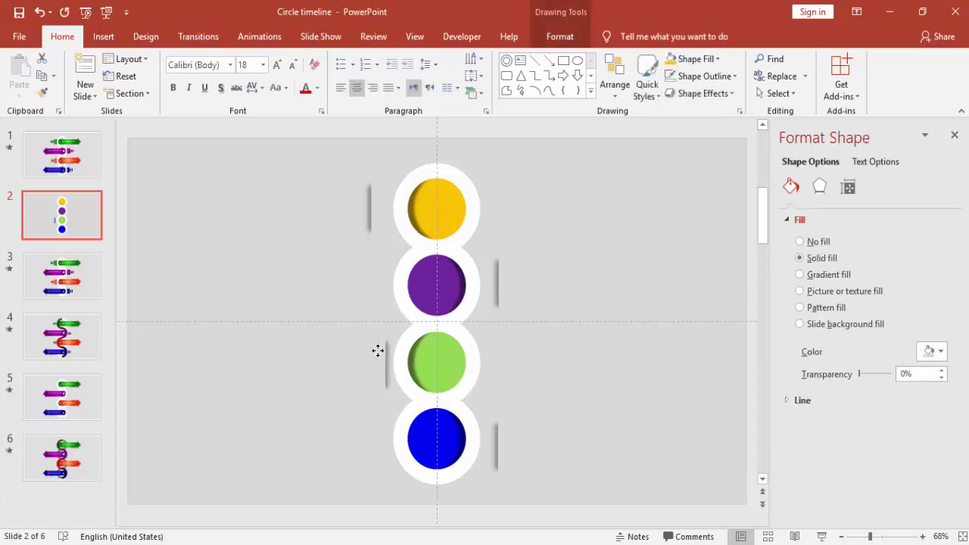
click(336, 337)
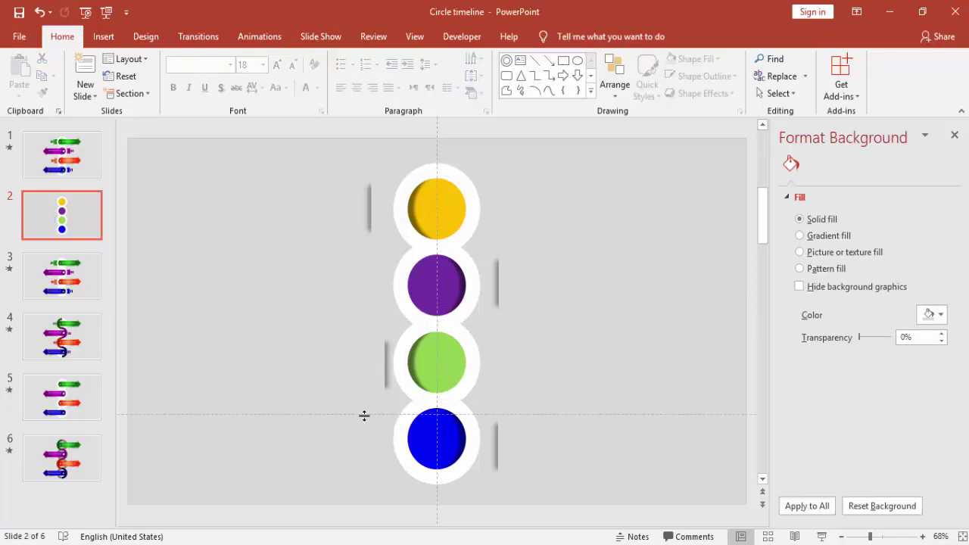
Step: Position the frame onto the reworked blue bar and group the two together
key(ctrl+v)
click(317, 349)
click(329, 349)
drag(329, 349, 396, 405)
click(315, 309)
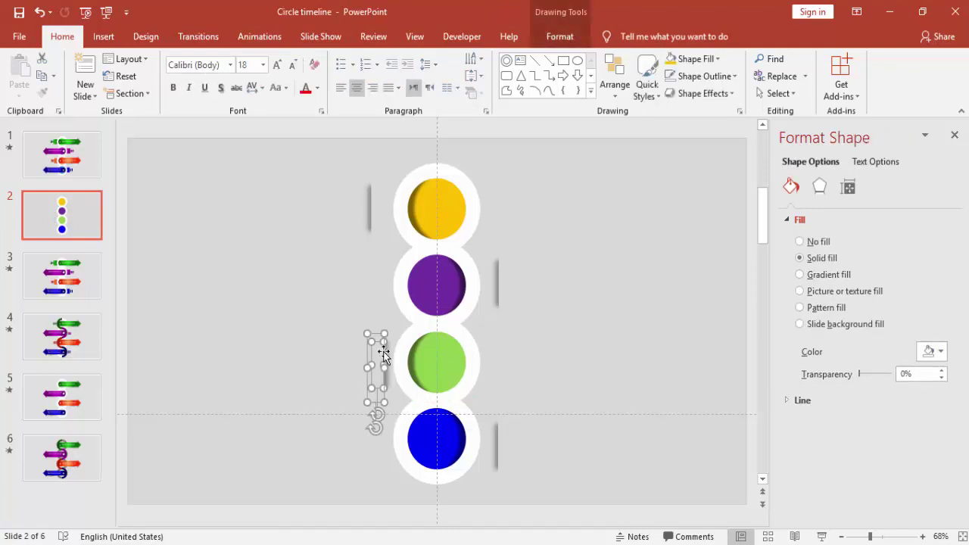
right_click(384, 351)
mouse_move(443, 199)
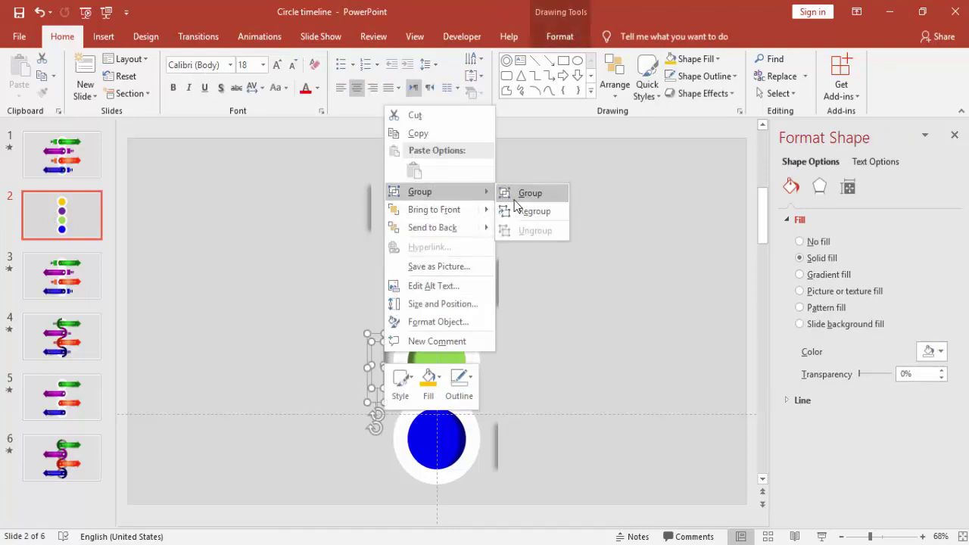
click(516, 193)
Step: Delete the old bar beside the yellow ring and drag a copy of the reworked bar there
click(374, 214)
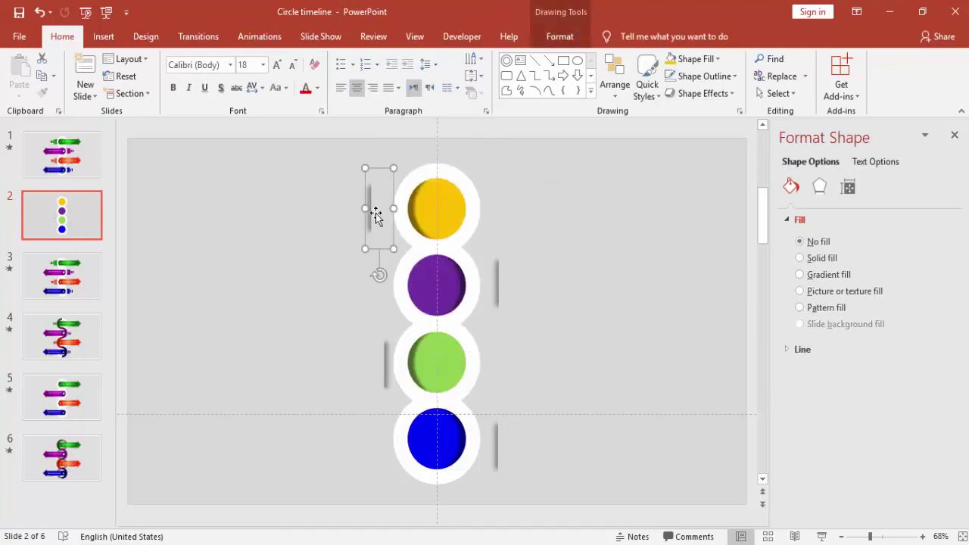
key(Delete)
drag(381, 370, 367, 179)
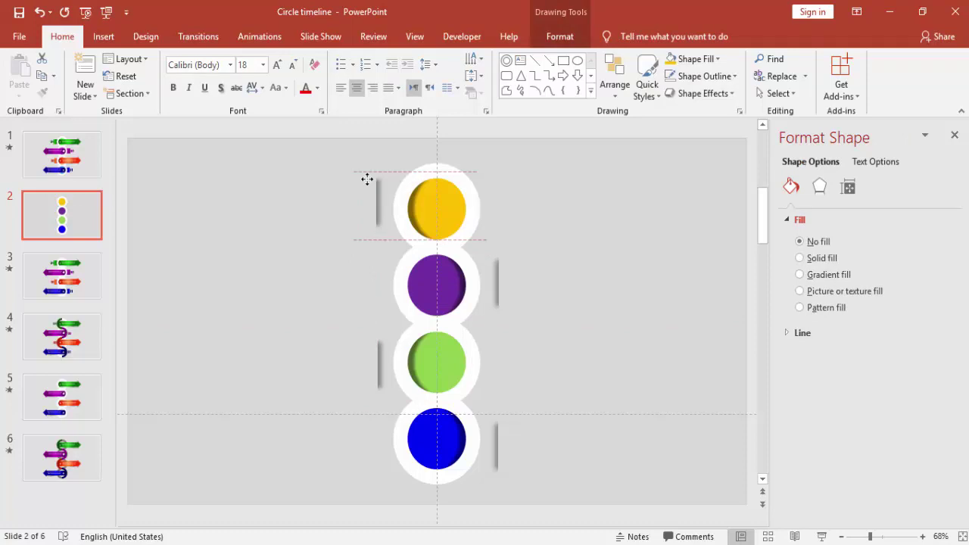